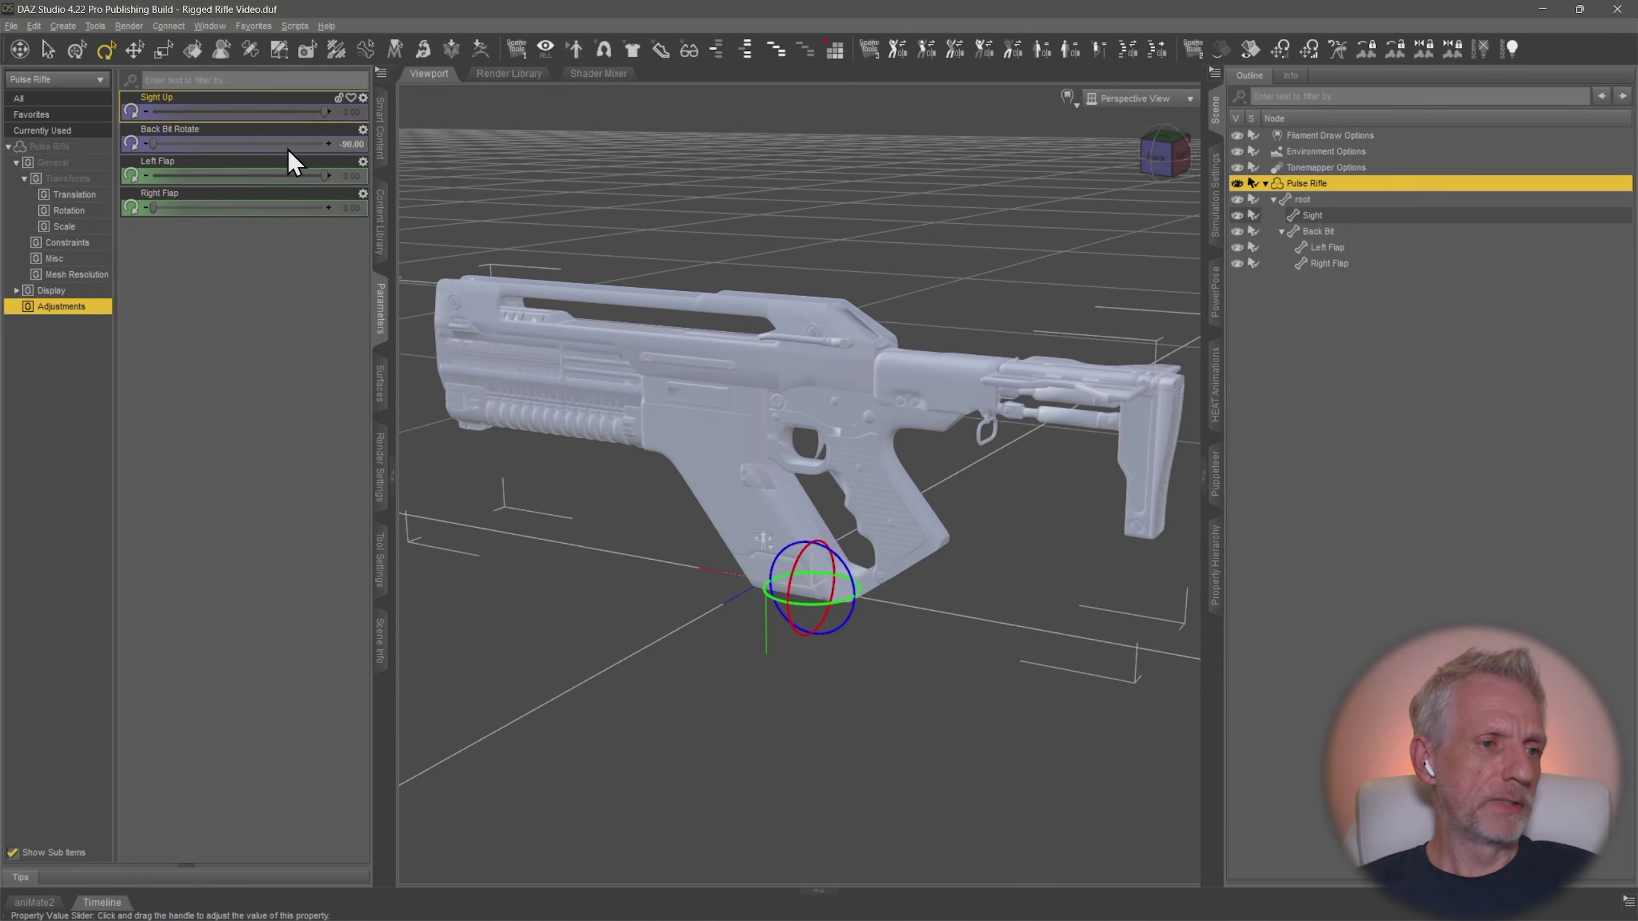
Step: Swing the Pulse Rifle's back bit out by setting Back Bit Rotate to 0
scroll(688, 343, "down", 2)
middle_click_drag(689, 343, 748, 351)
left_click_drag(156, 144, 497, 161)
middle_click_drag(497, 161, 361, 152)
left_click_drag(656, 516, 842, 318, "alt")
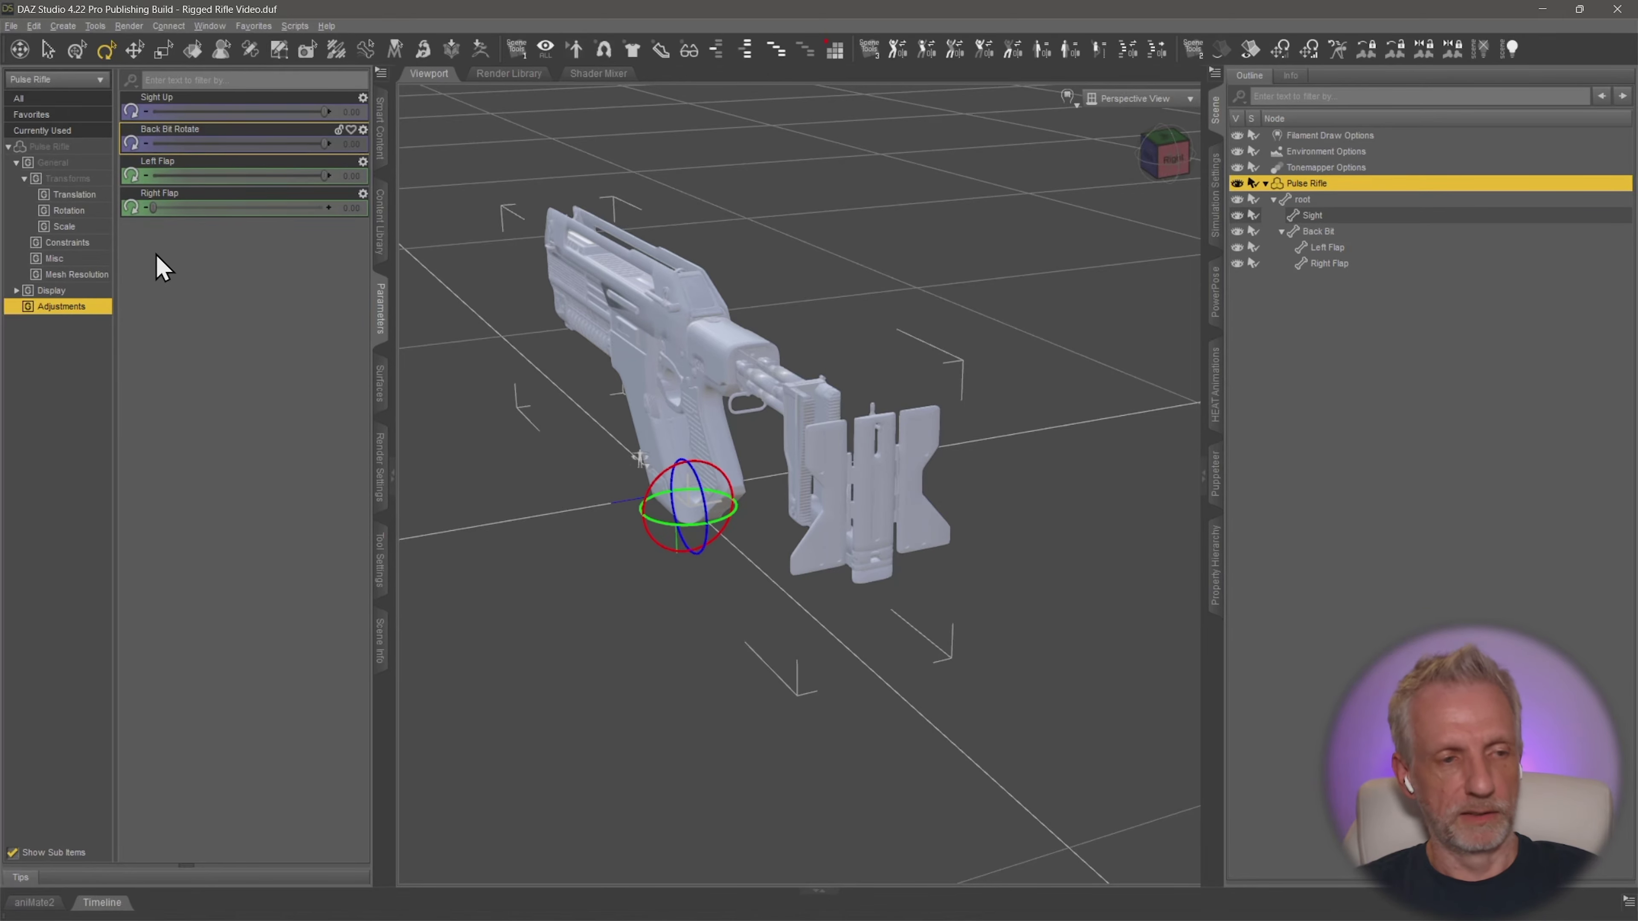
left_click_drag(730, 448, 857, 419, "ctrl+alt")
left_click_drag(612, 491, 612, 496, "alt")
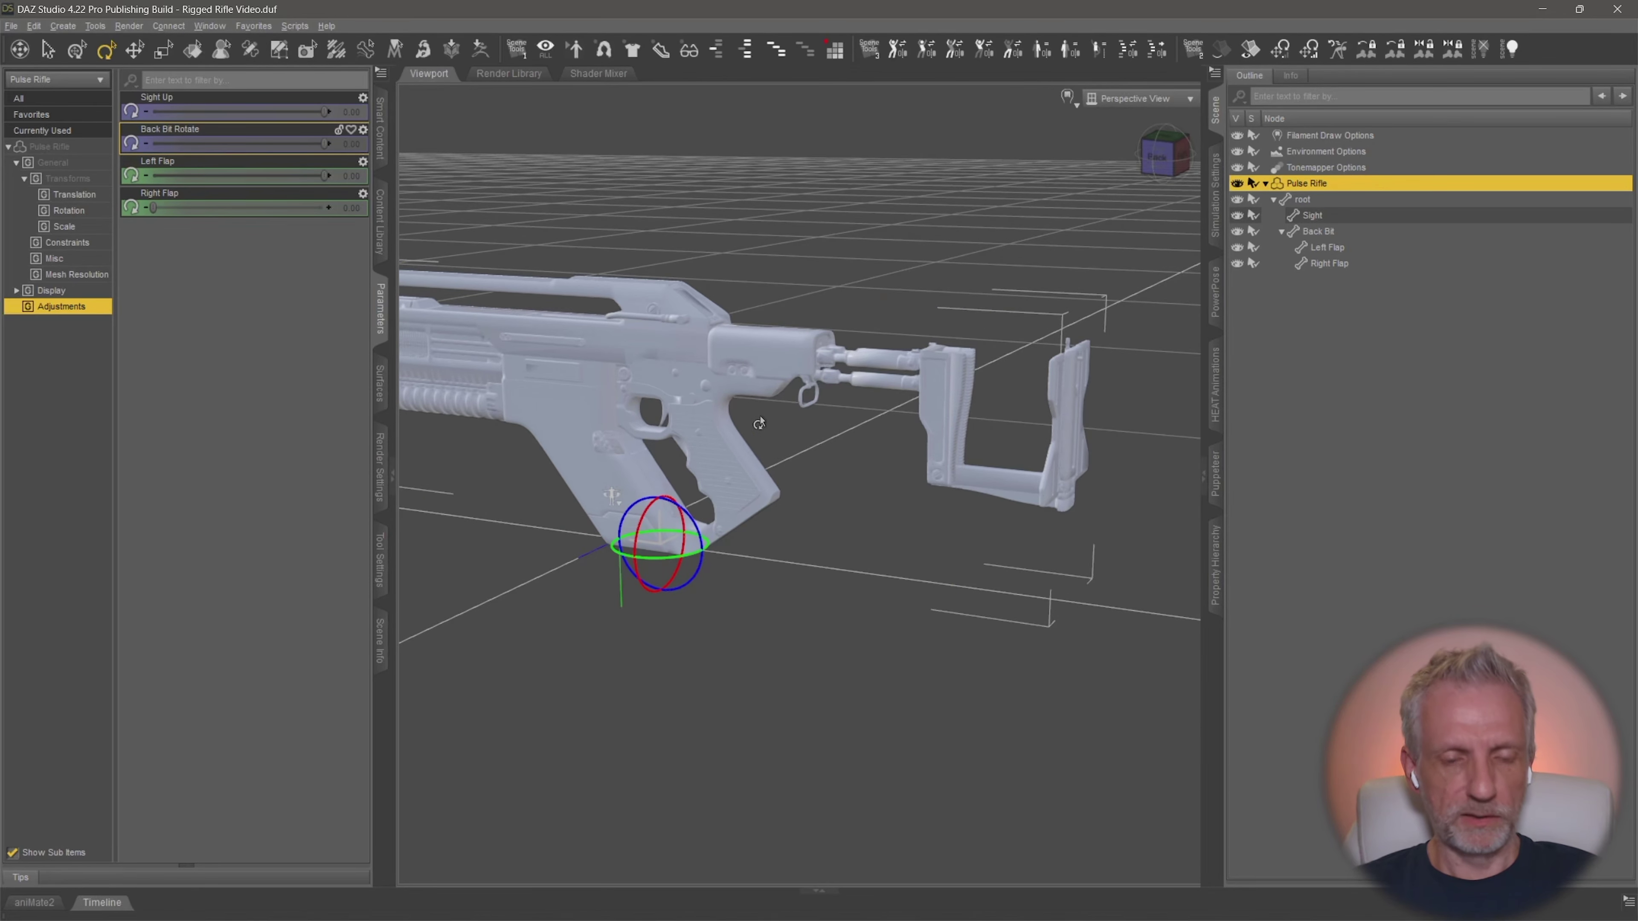
Step: Show the Timeline and reduce its height to leave more room for the rifle view
left_click(102, 902)
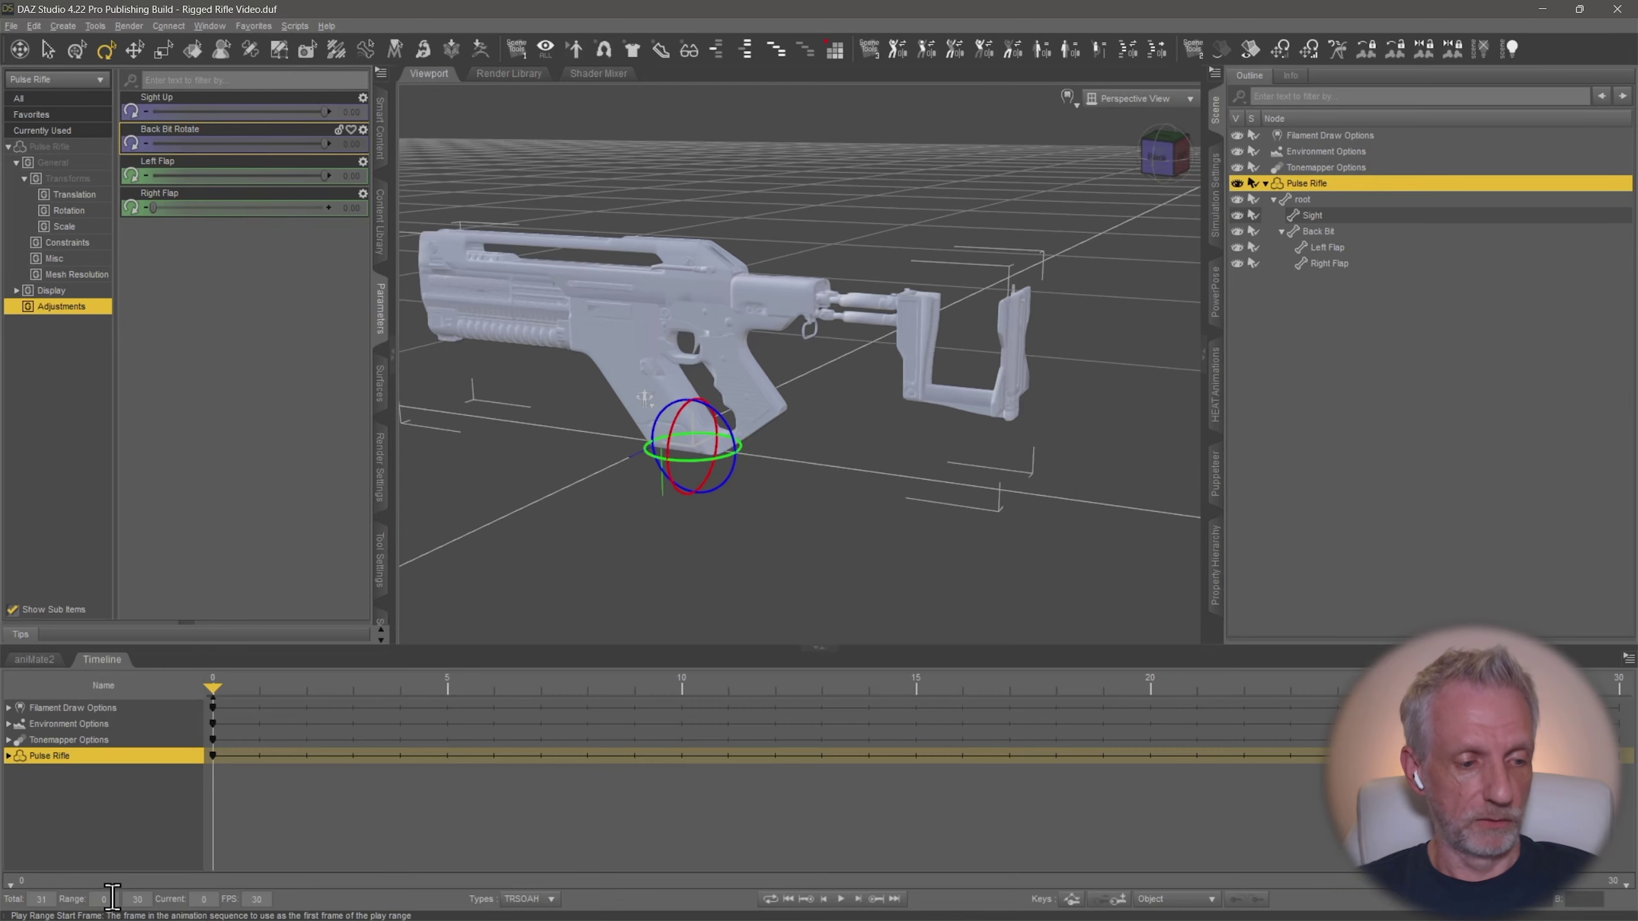
left_click_drag(484, 648, 483, 709)
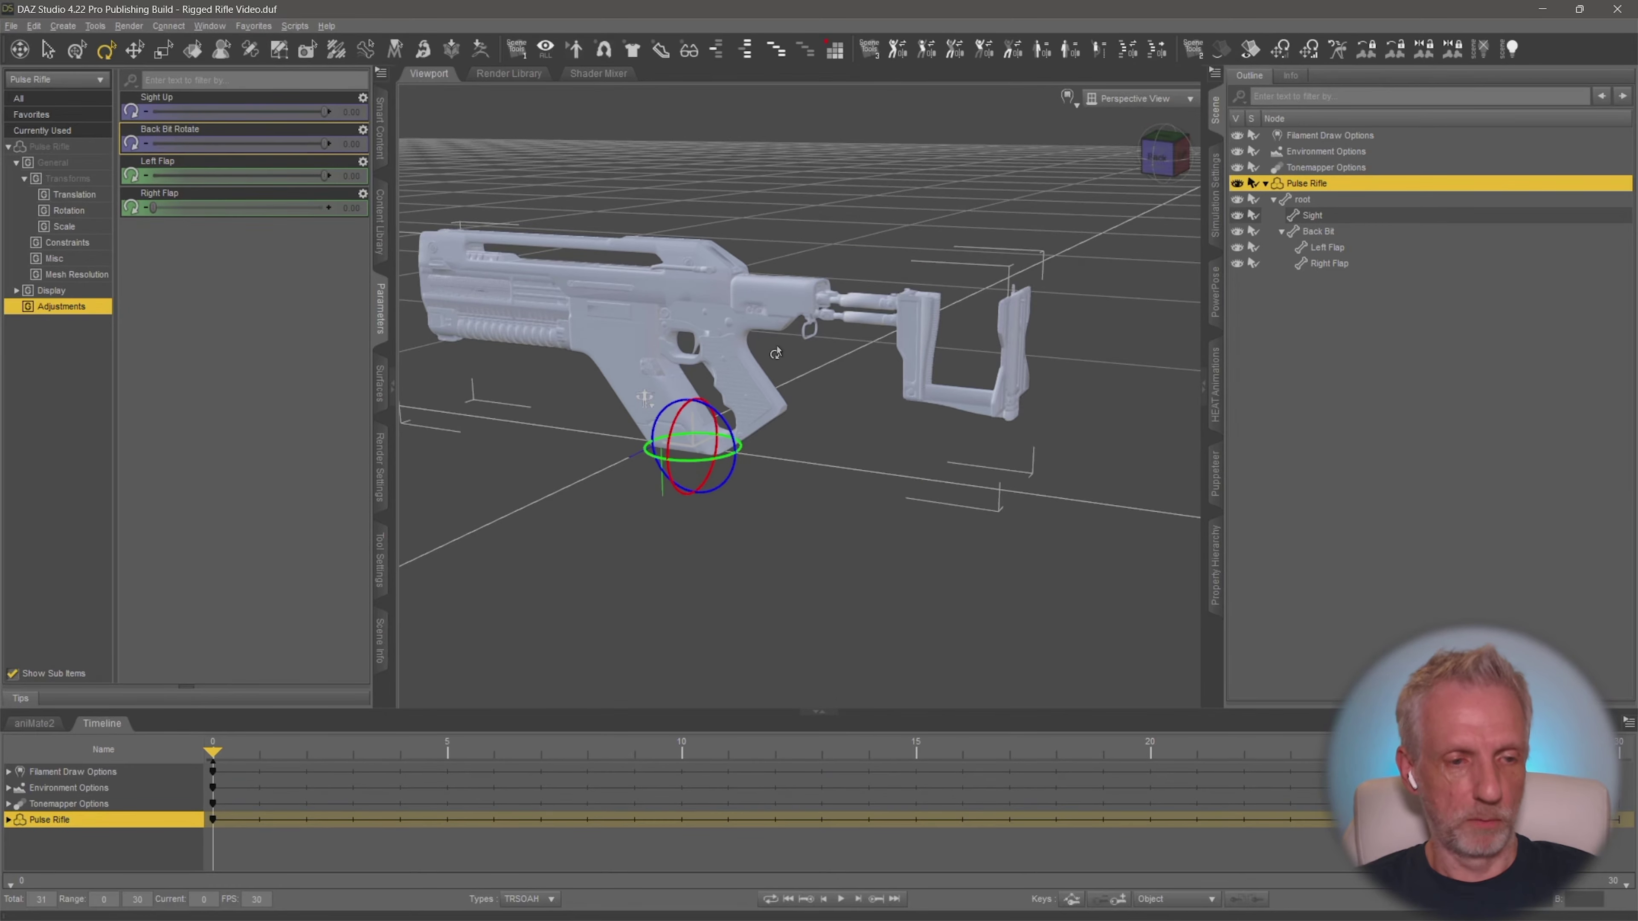
mouse_move(777, 330)
left_mouse_down("ctrl+alt")
mouse_move(803, 351)
mouse_move(811, 332)
mouse_move(761, 361)
mouse_move(797, 349)
left_mouse_up("ctrl+alt")
left_click_drag(647, 403, 645, 394, "alt")
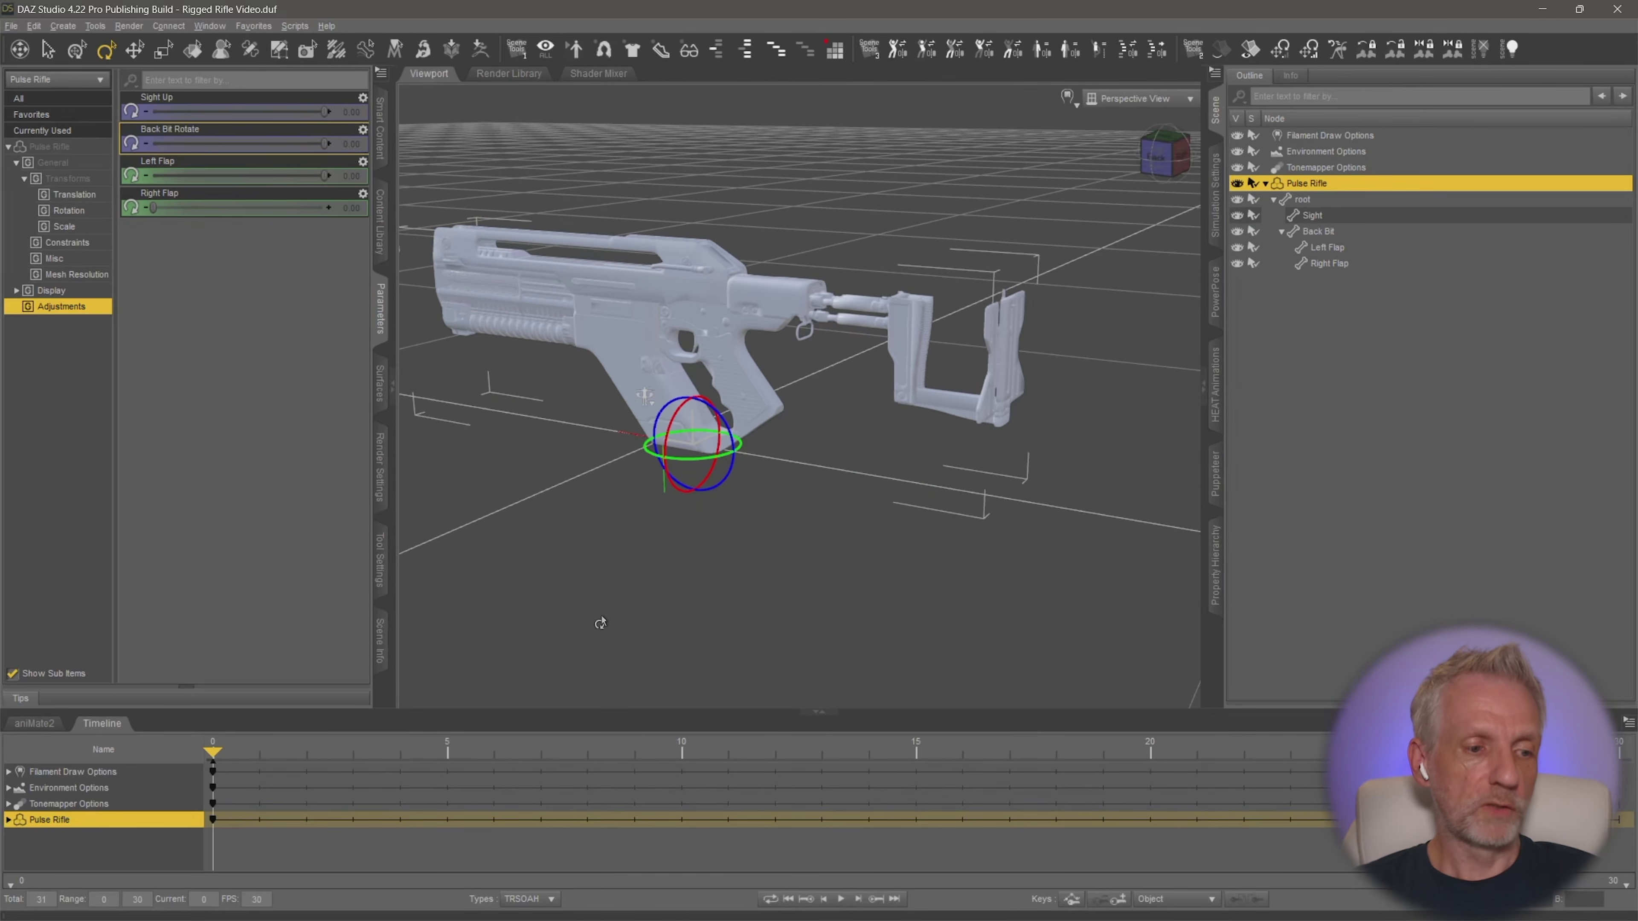
left_click_drag(753, 463, 784, 447, "ctrl+alt")
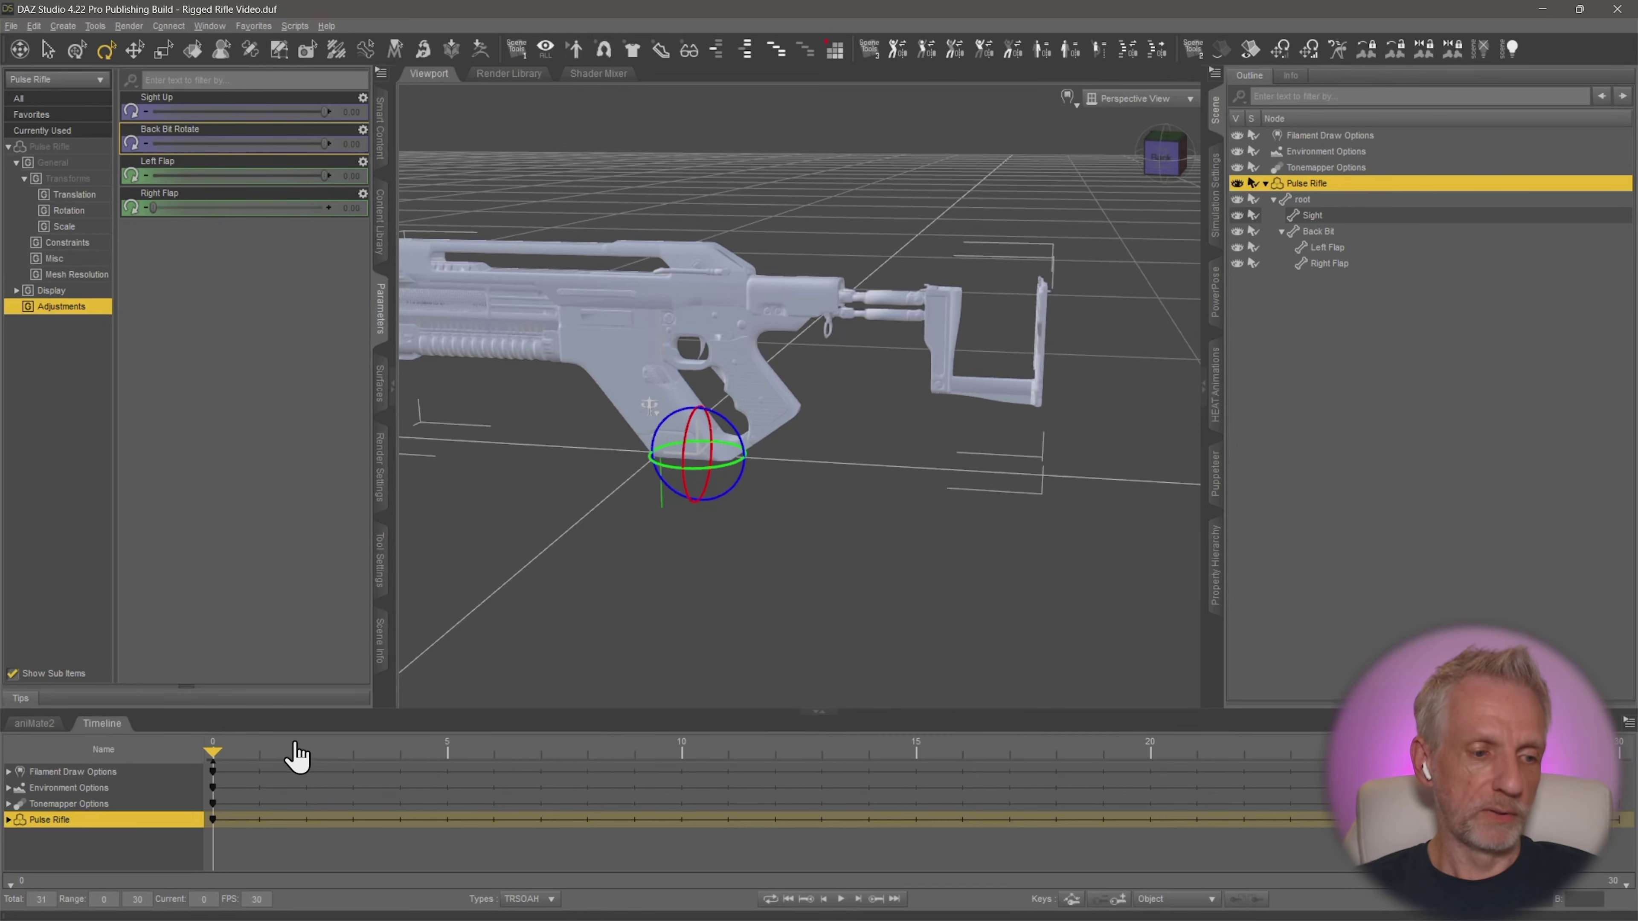
Step: Create keyframes at frame 30 for the Back Bit, Left Flap and Right Flap bones in the open pose
left_click_drag(212, 751, 1618, 761)
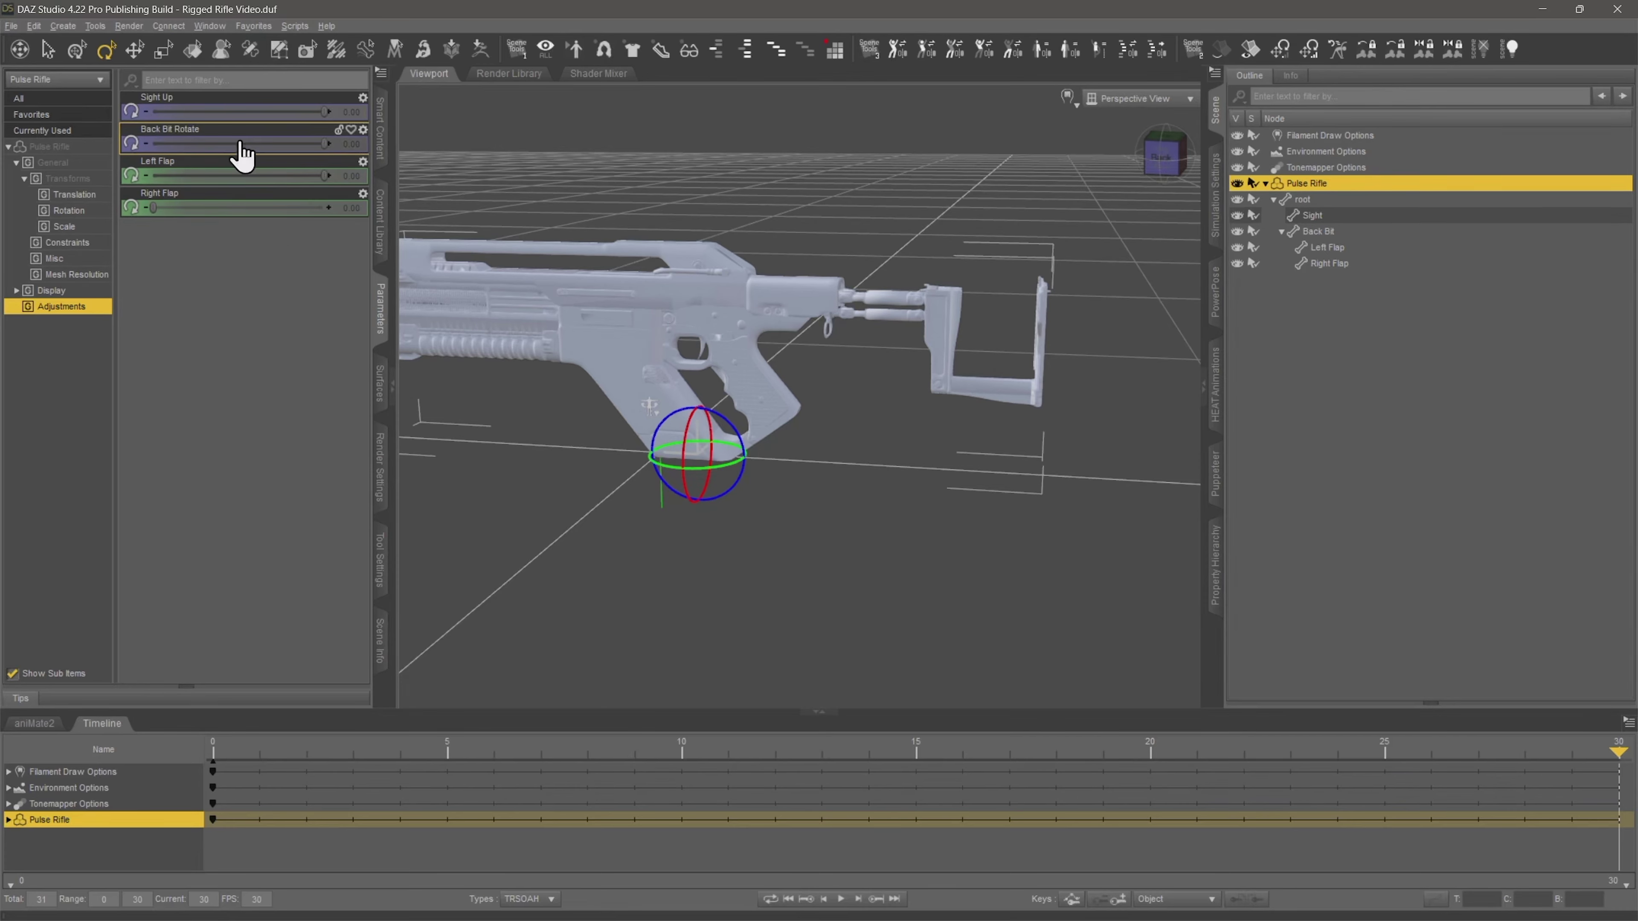
left_click(1338, 234)
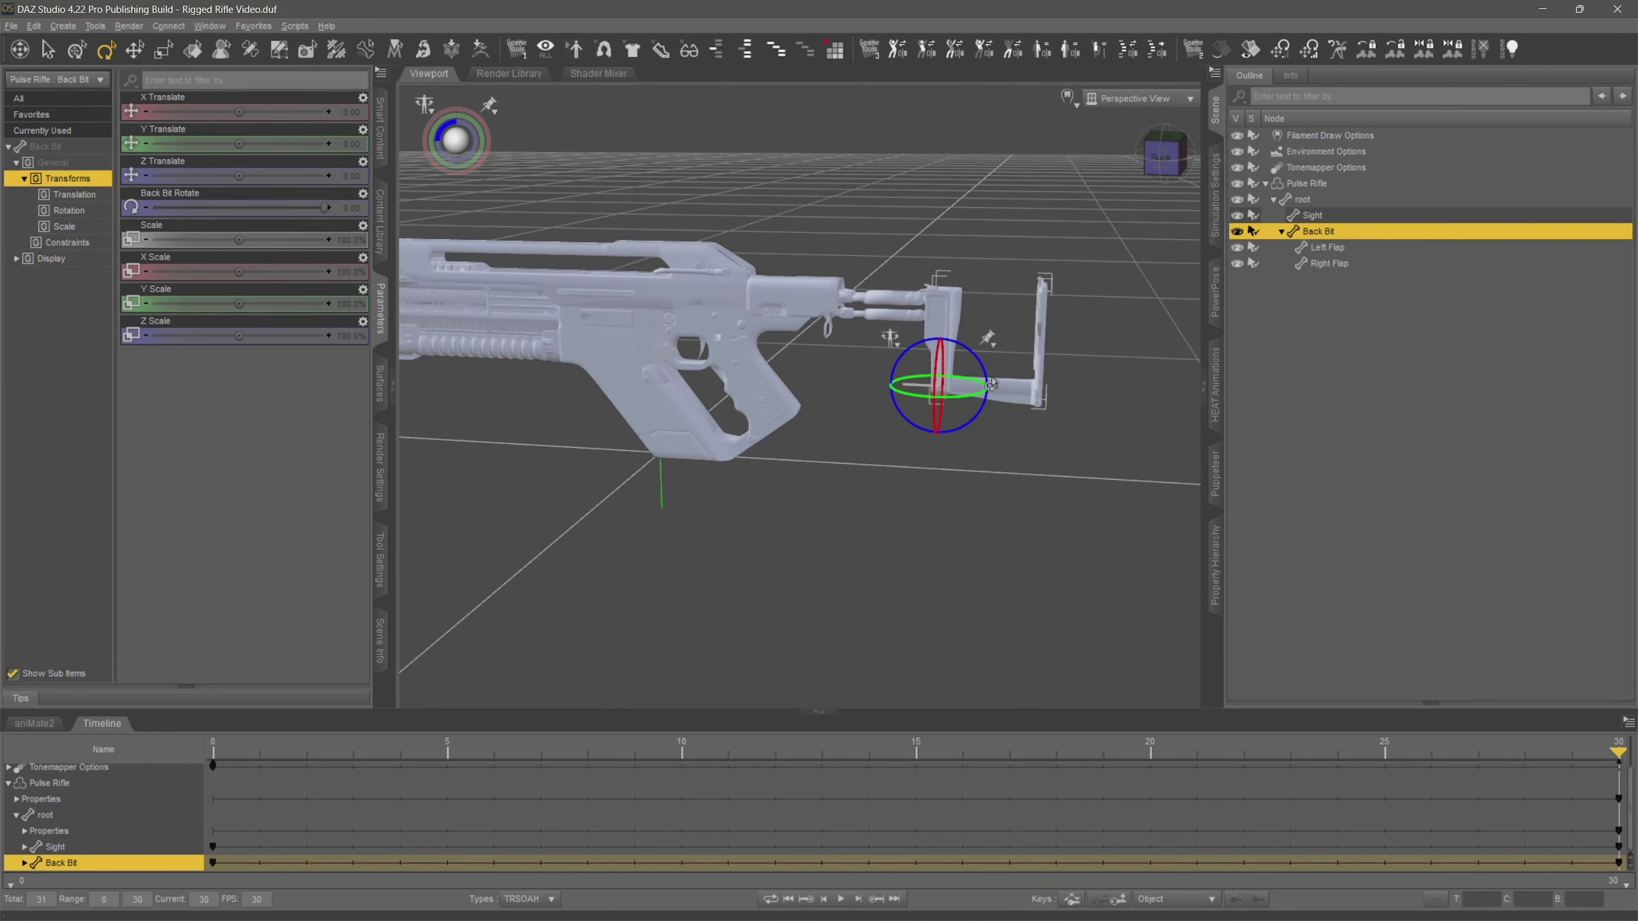
mouse_move(992, 385)
middle_mouse_down()
mouse_move(858, 490)
mouse_move(848, 477)
mouse_move(991, 383)
middle_mouse_up()
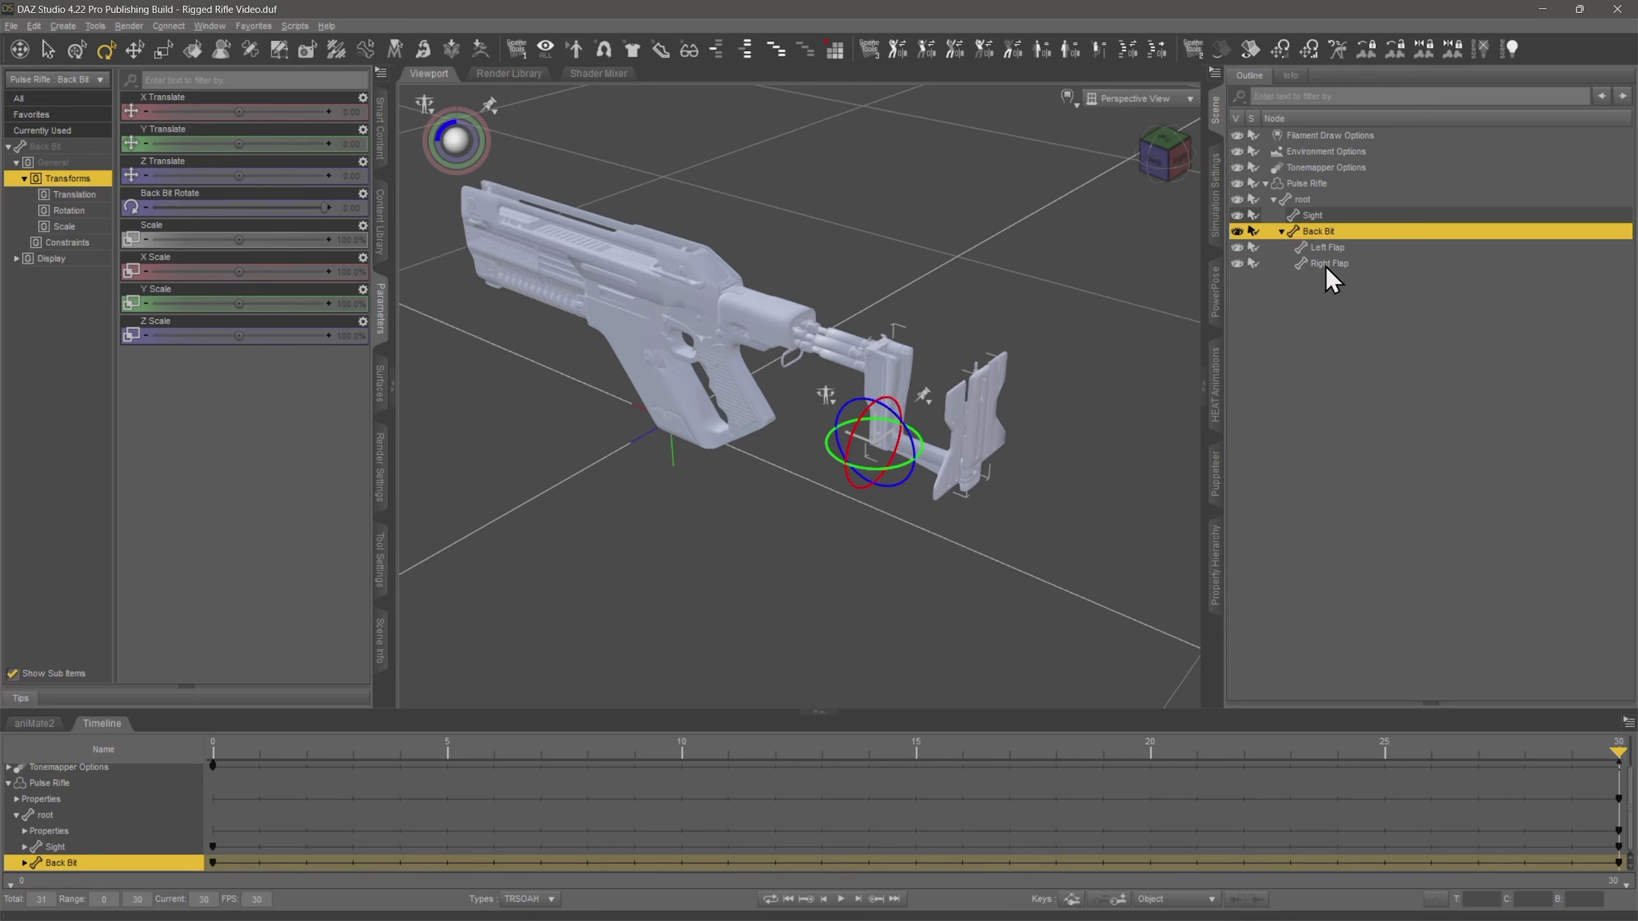
left_click(1327, 248)
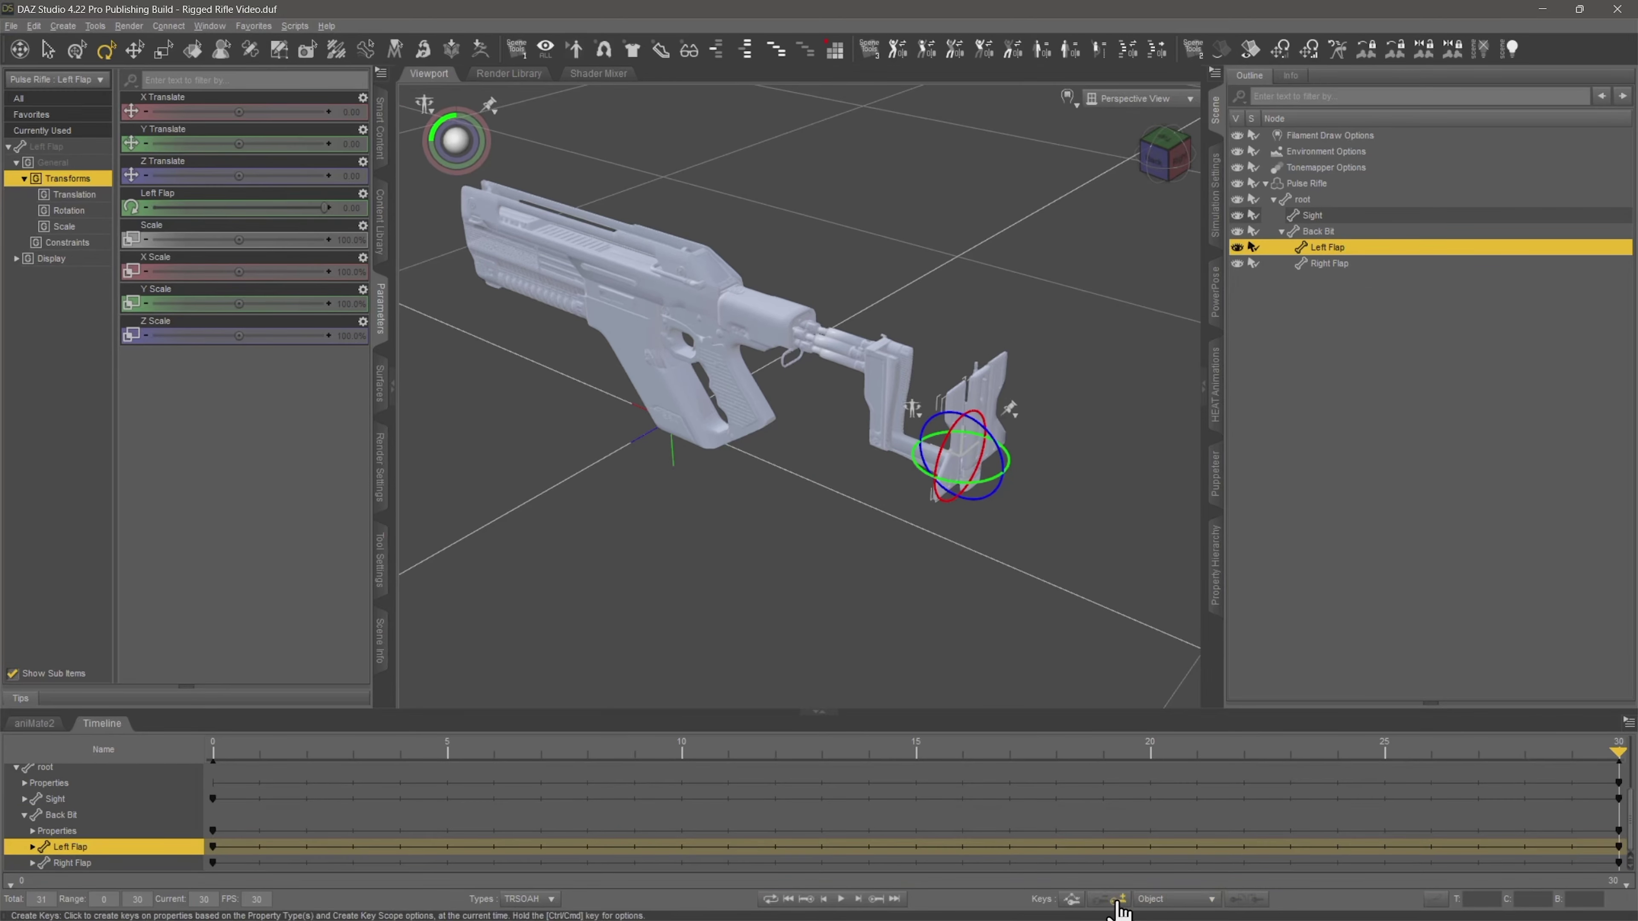
left_click(1352, 265)
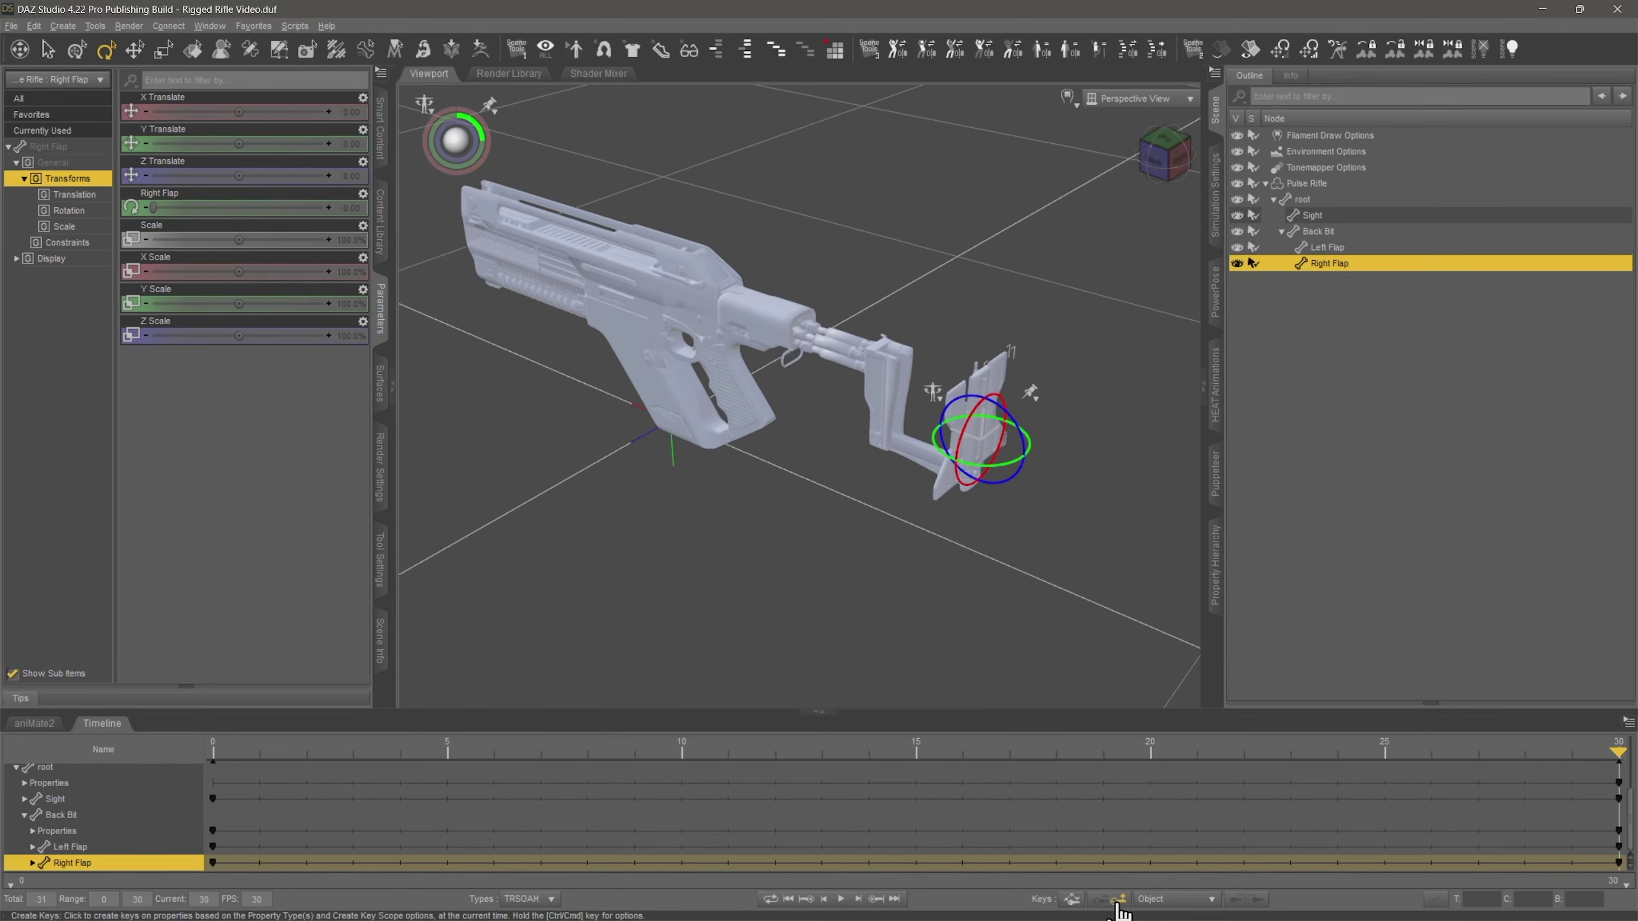
Step: Pose the closed stock at frame 0 with Right Flap at 90, Left Flap at -90 and Back Bit Rotate at -90
left_click_drag(1615, 752, 187, 787)
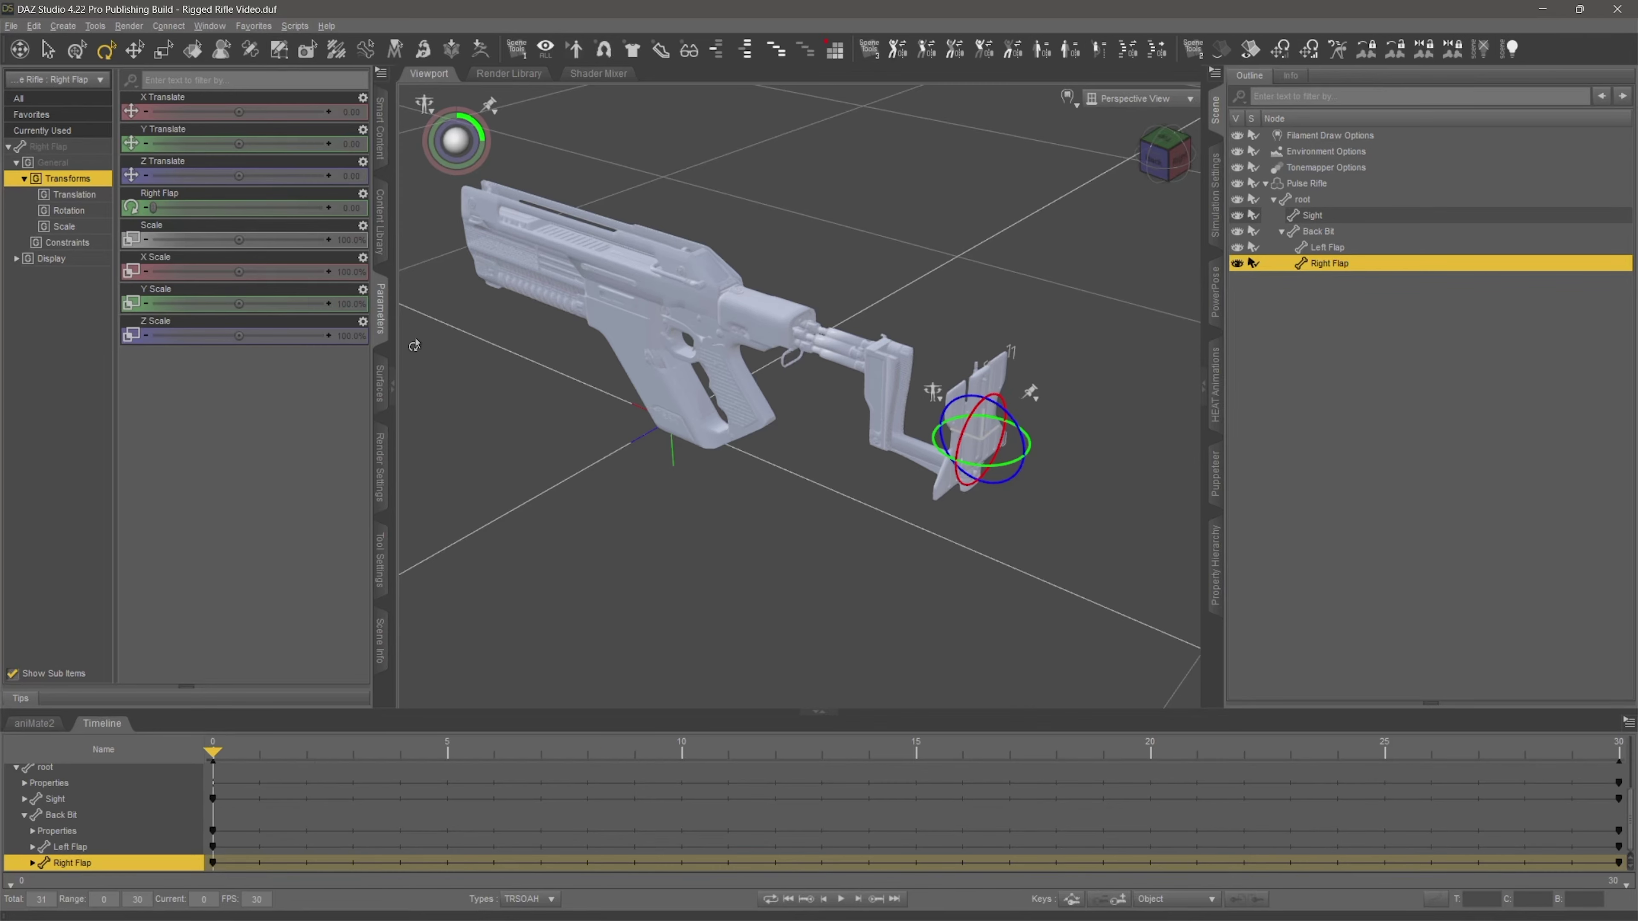
left_click_drag(155, 208, 518, 218)
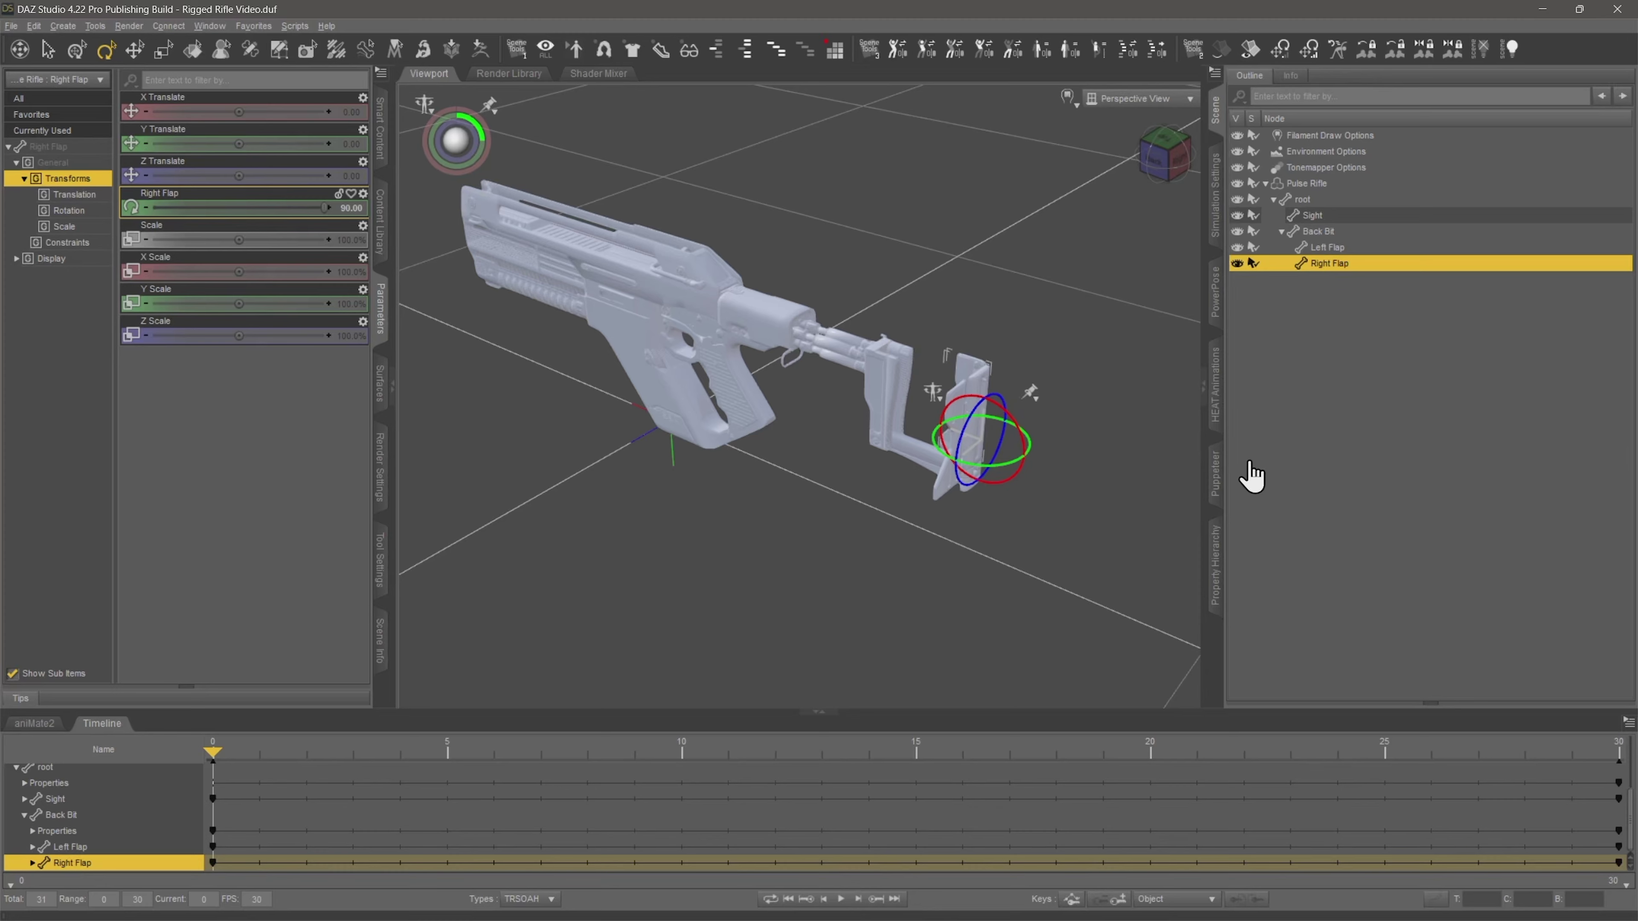
left_click(1367, 248)
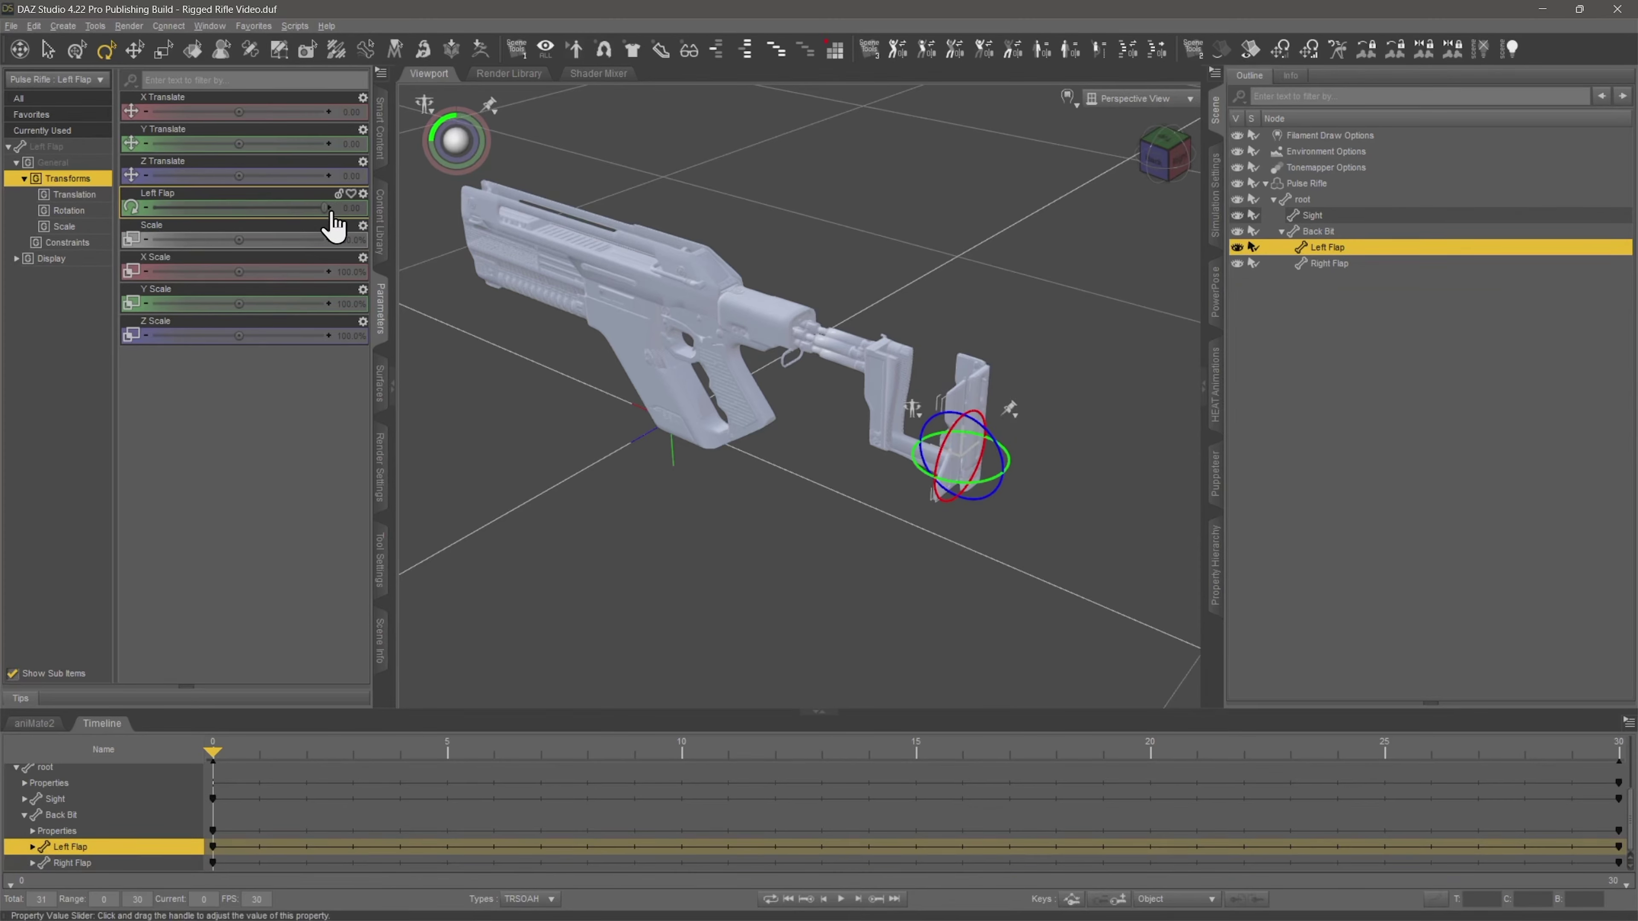
left_click_drag(326, 208, 14, 213)
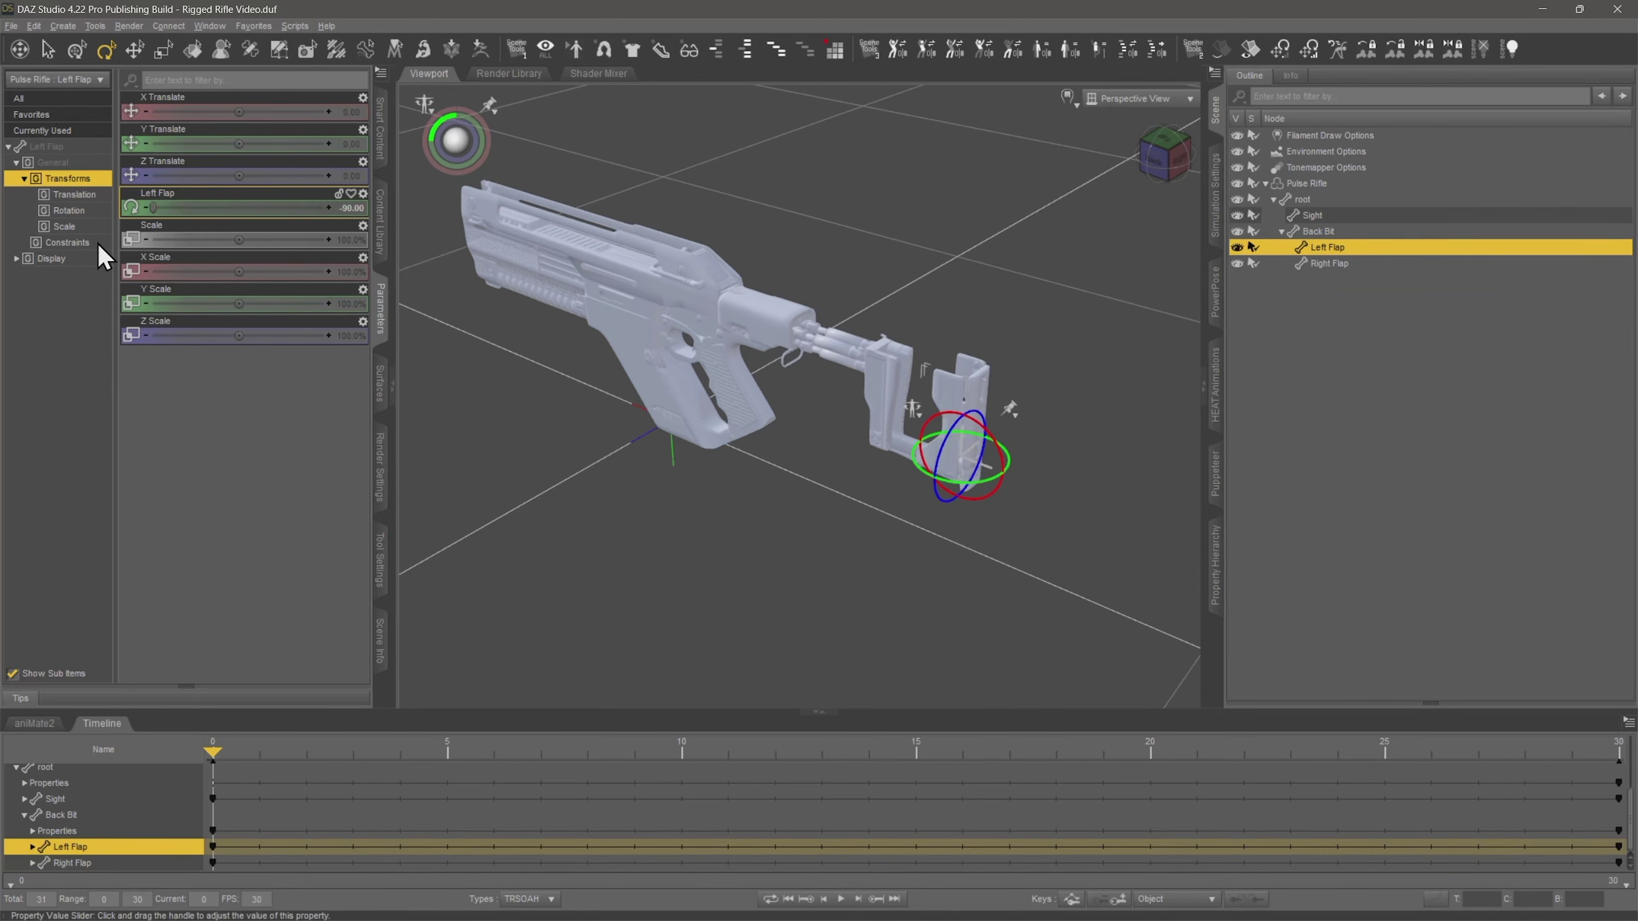
left_click(1342, 232)
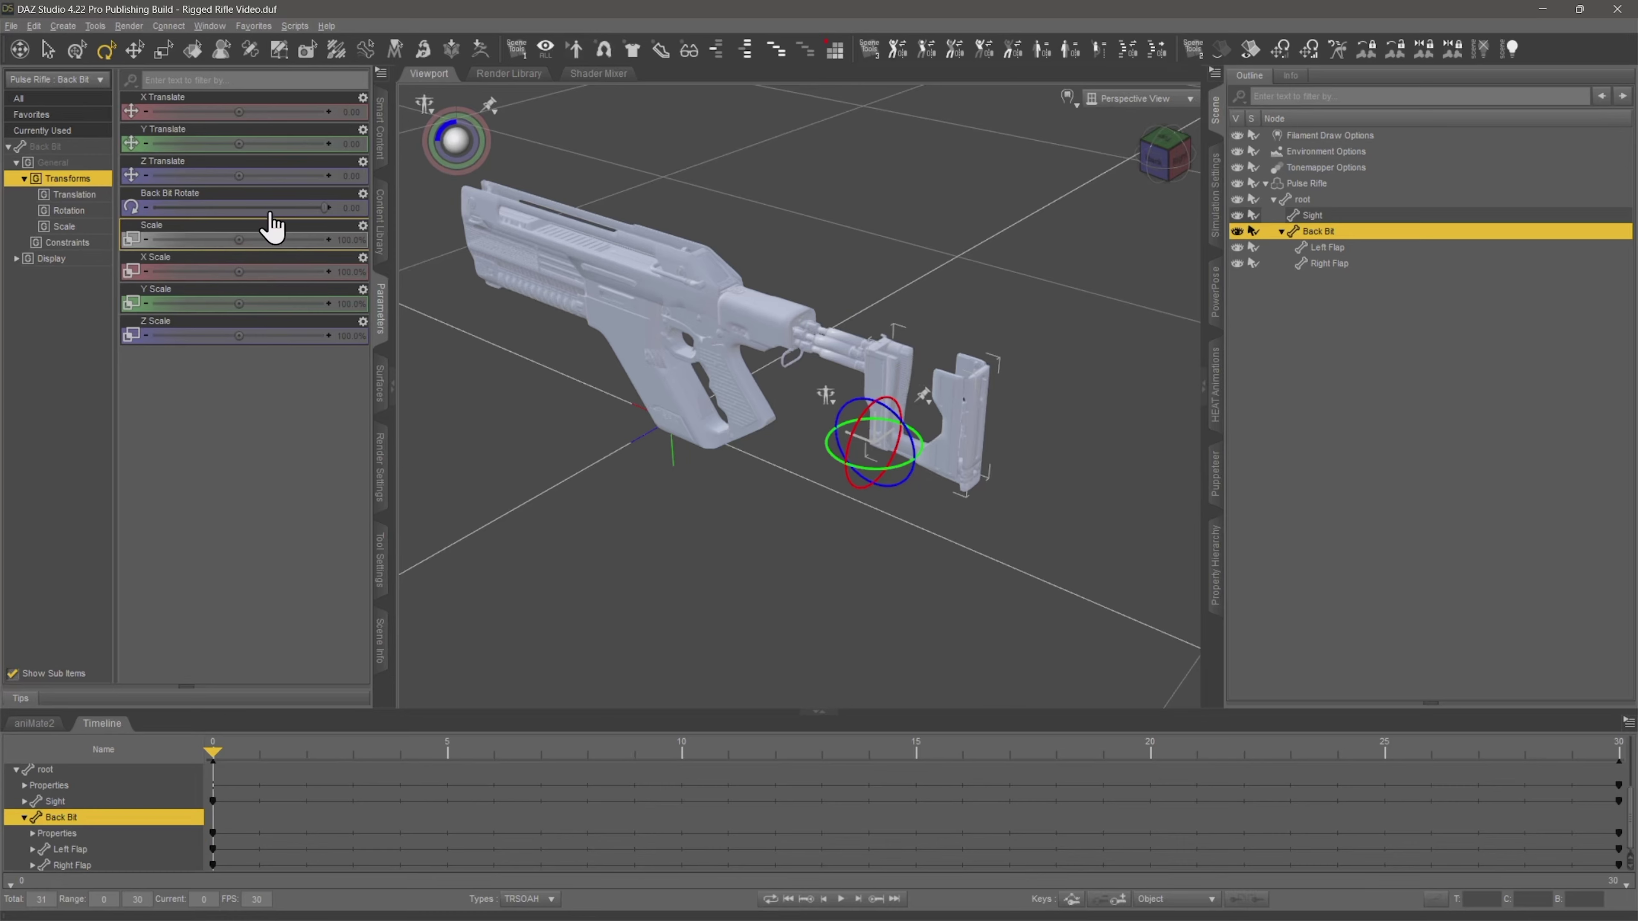
left_click_drag(322, 207, 8, 207)
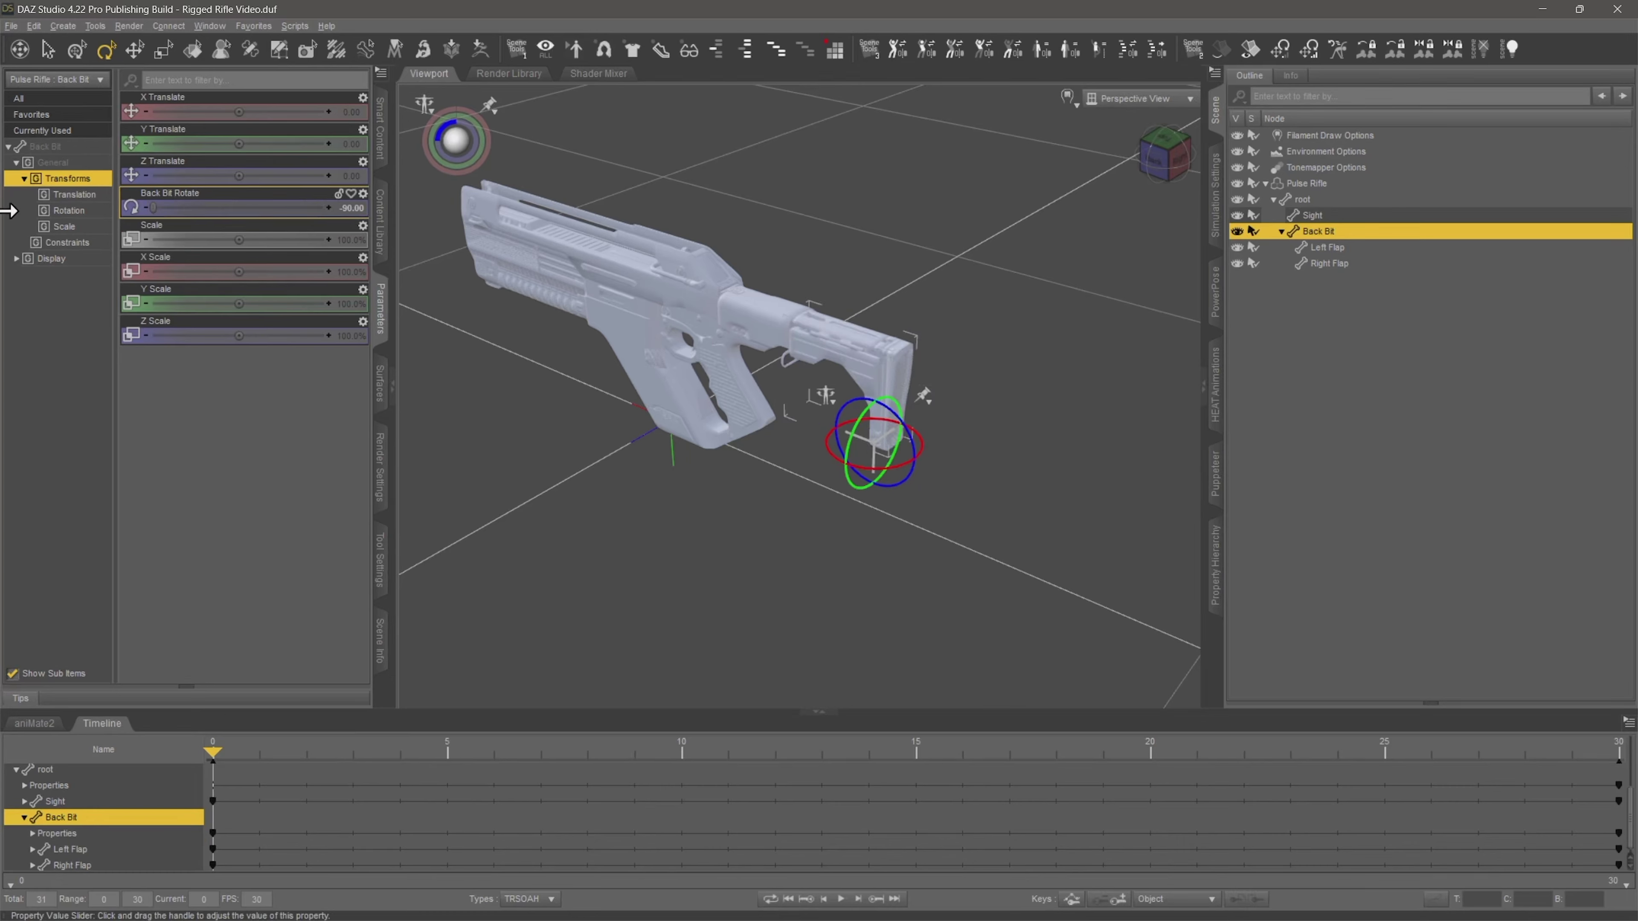
Step: Set Back Bit Rotate to -90 at frame 15
left_click_drag(213, 750, 1625, 774)
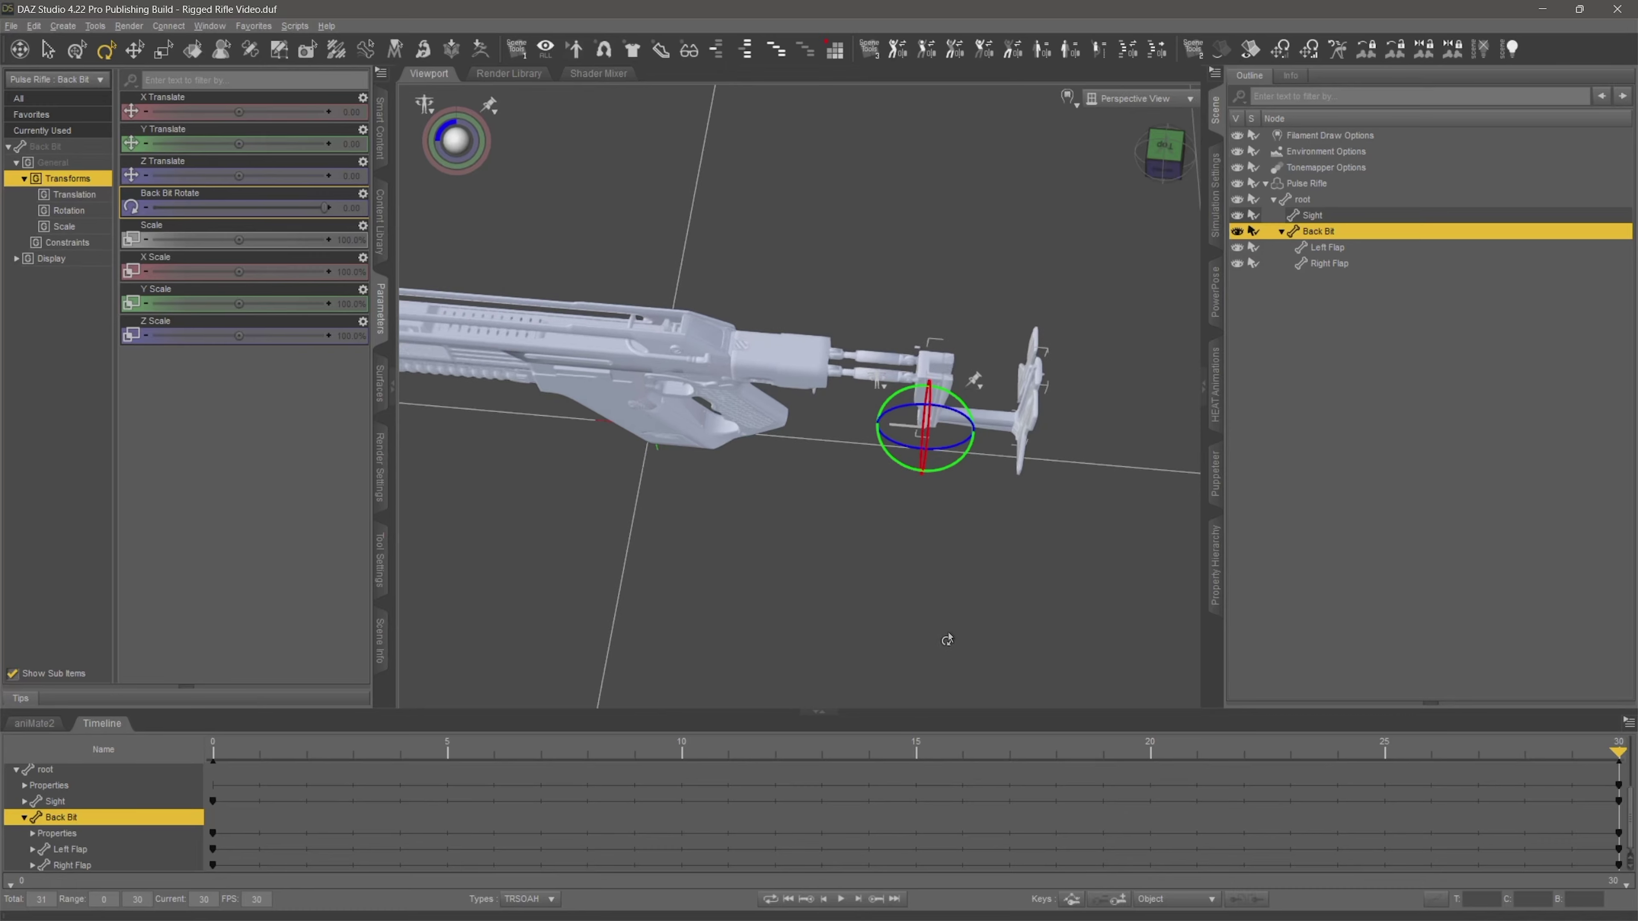
left_click_drag(1615, 741, 893, 773)
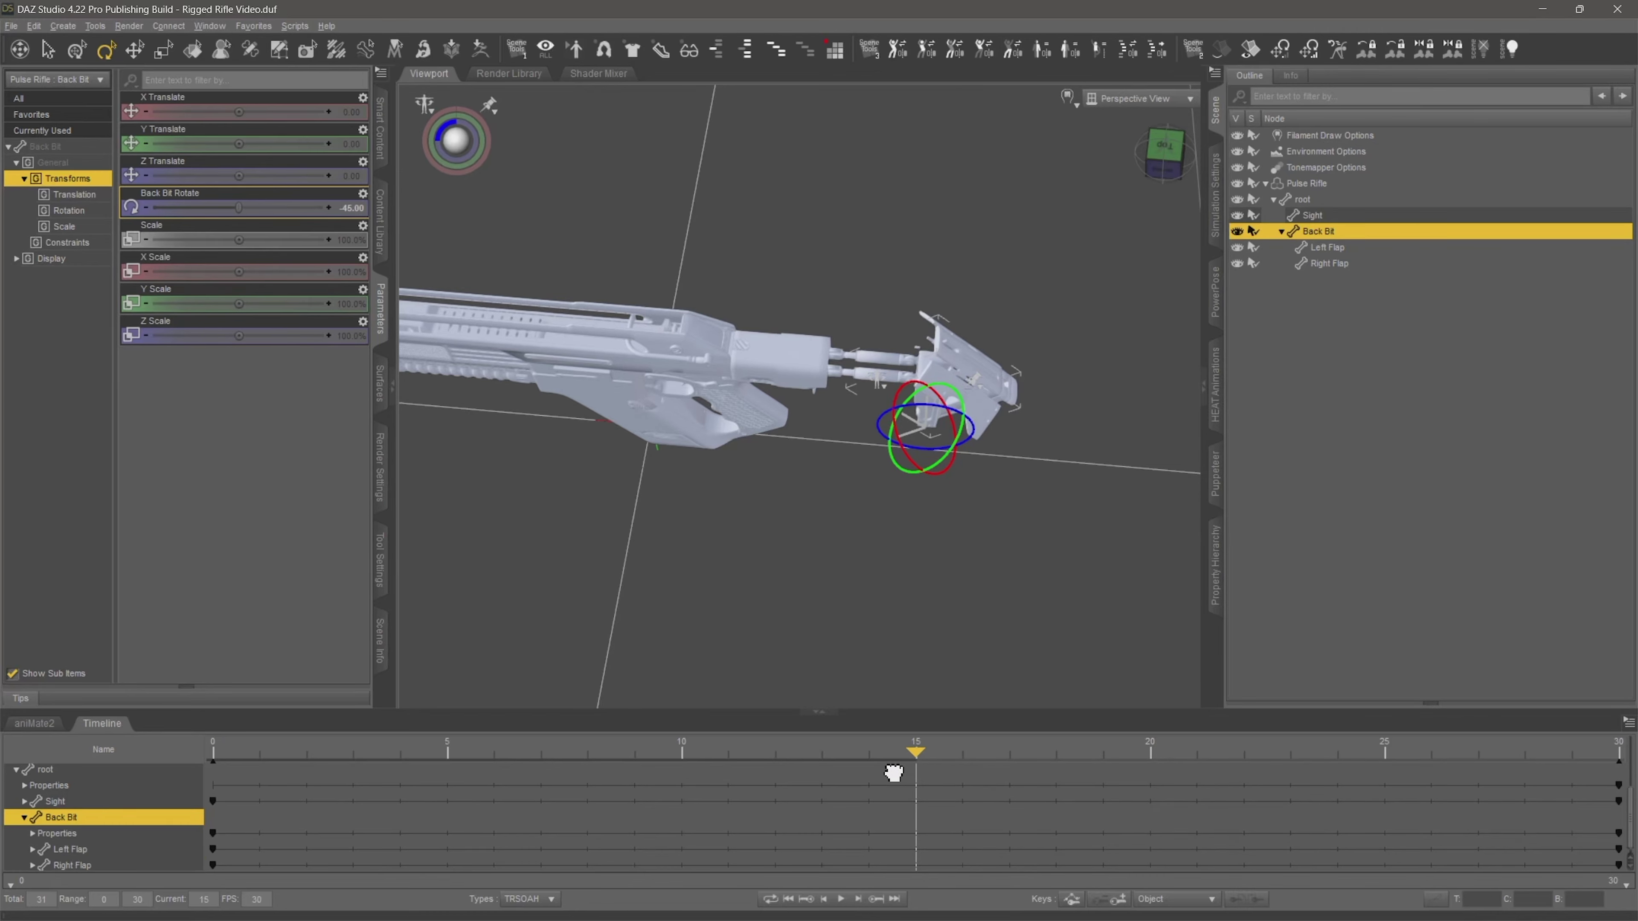
left_click_drag(238, 208, 25, 219)
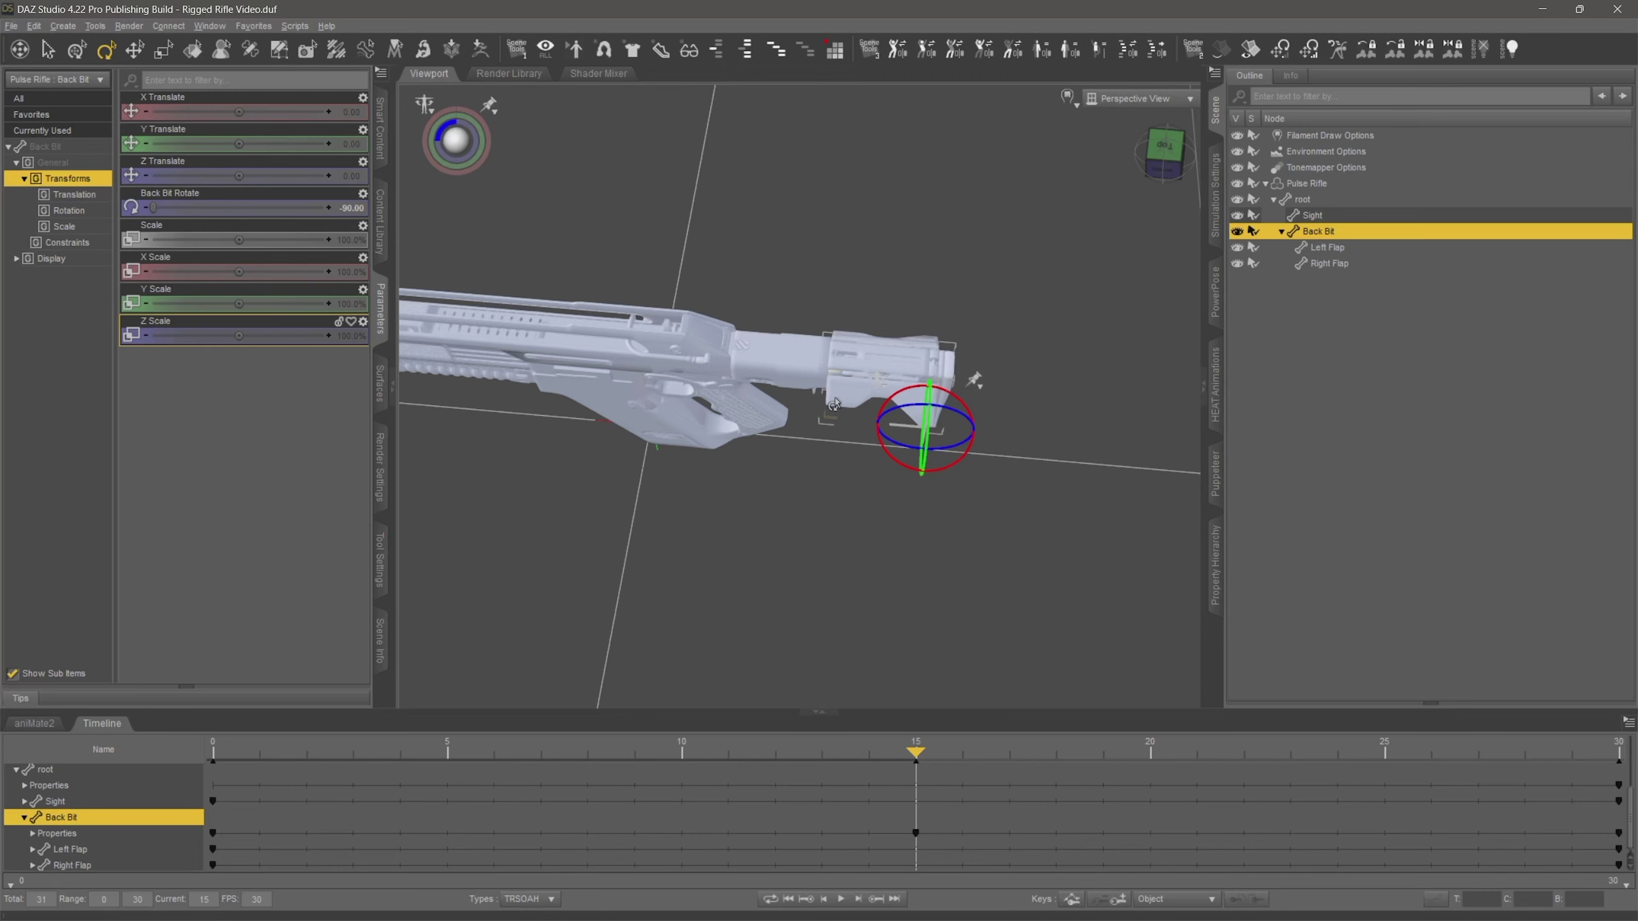
Step: Set the Left Flap and Right Flap rotations to 0 at frame 15
left_click(1366, 248)
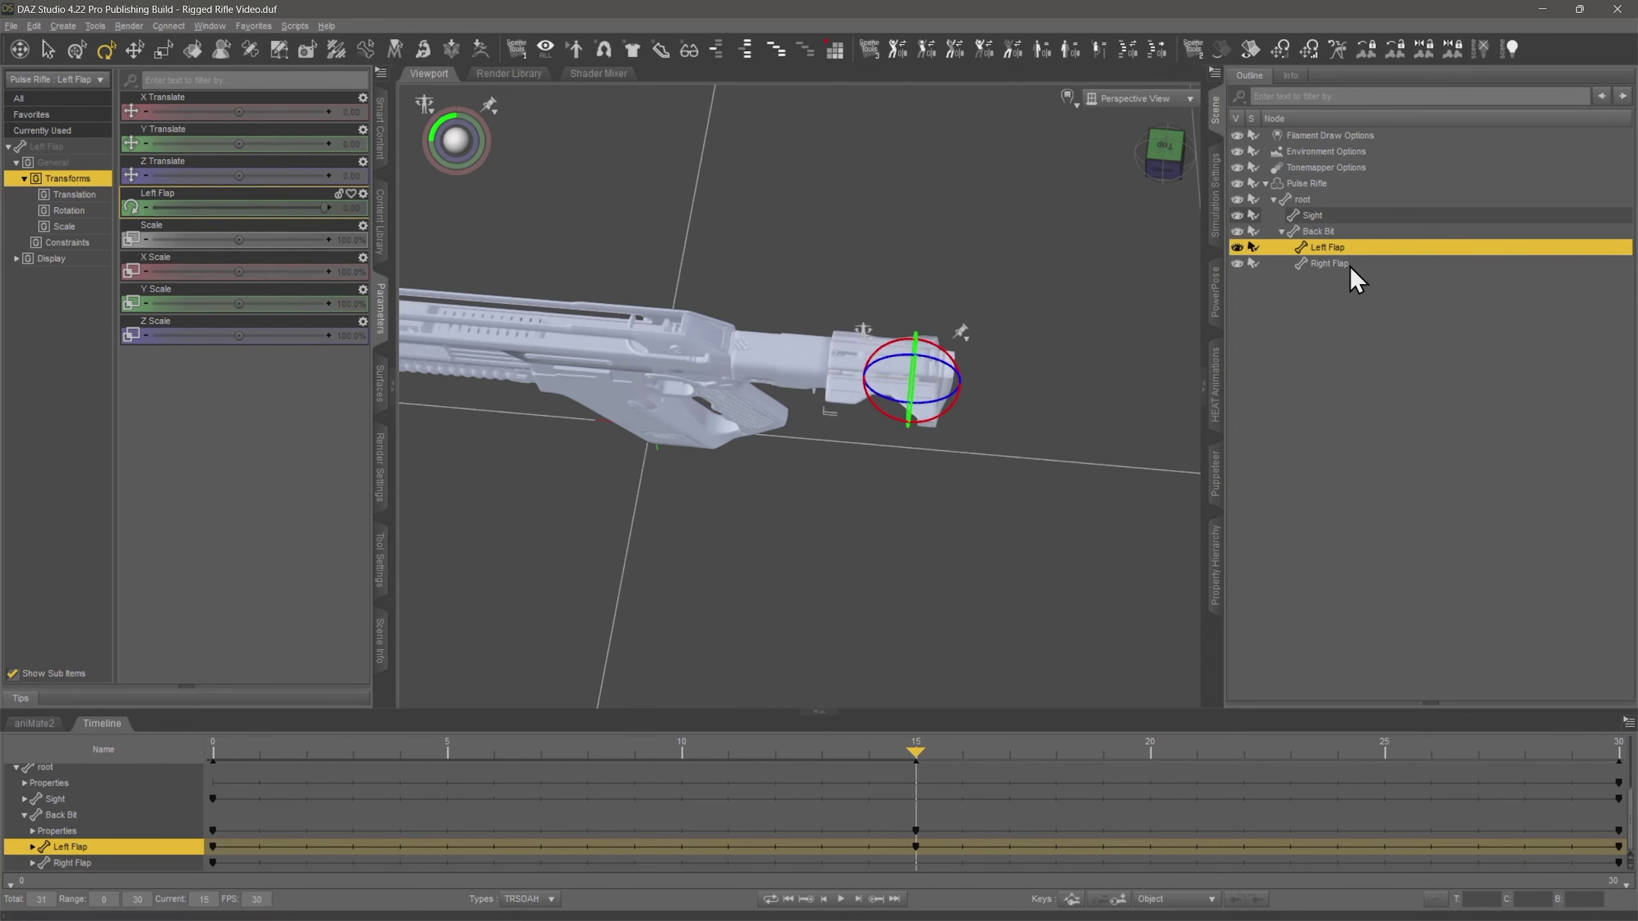
left_click(1322, 263)
left_click_drag(309, 207, 29, 249)
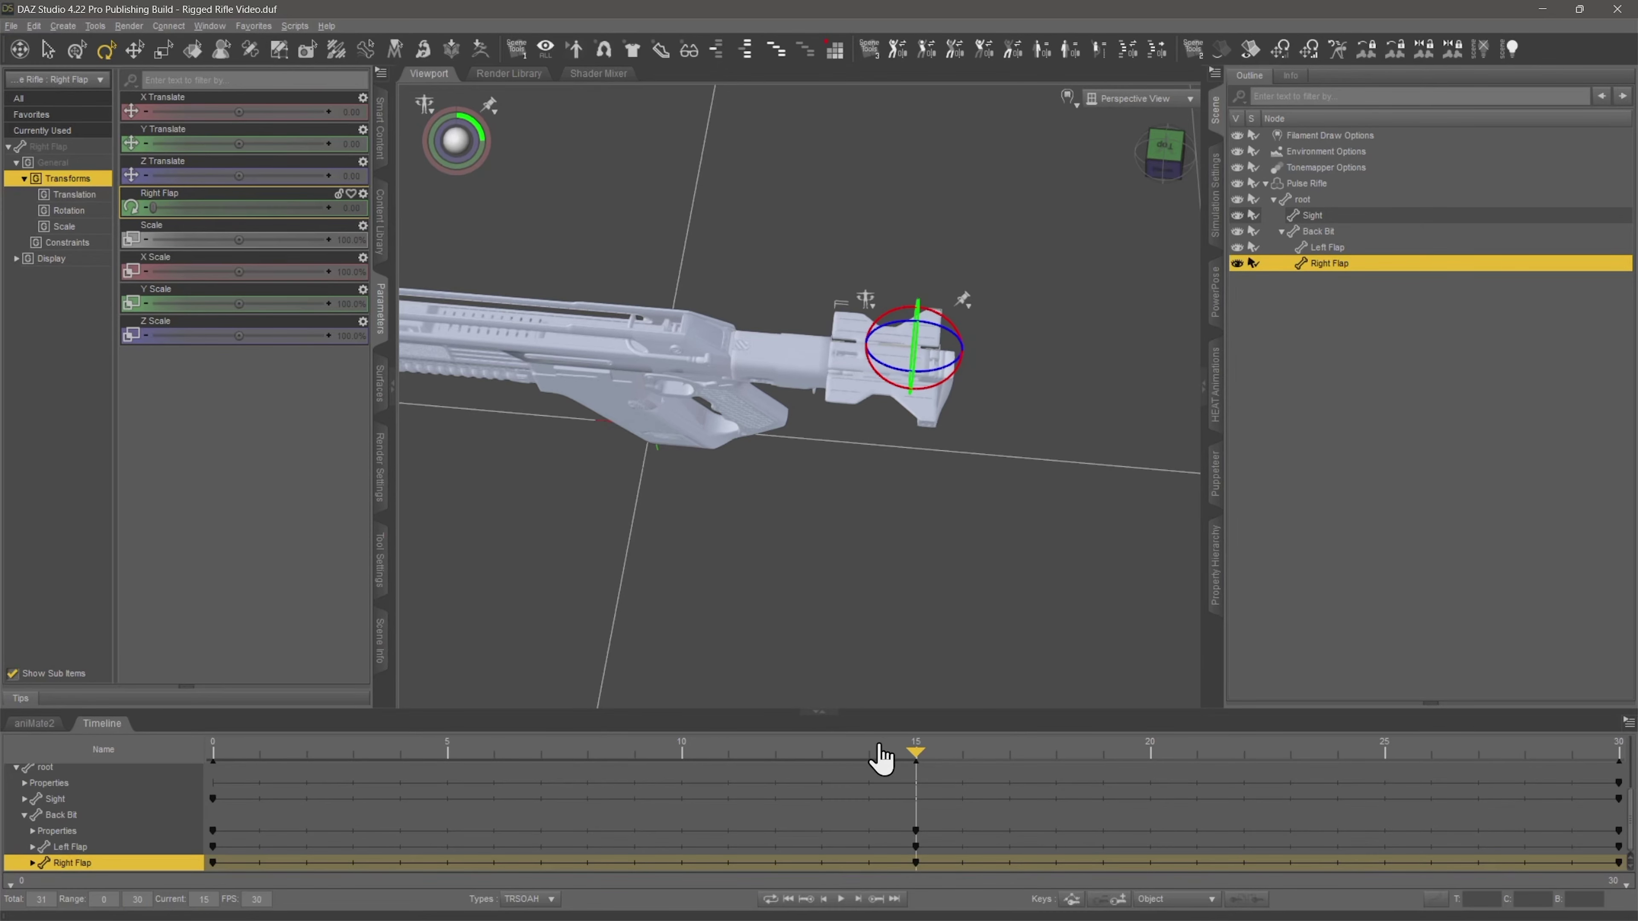
Step: Scrub between frames 0 and 15 and examine the stock's flap movement from several angles
left_click_drag(916, 750, 146, 790)
left_click_drag(629, 619, 529, 516, "ctrl+alt")
left_click(48, 52)
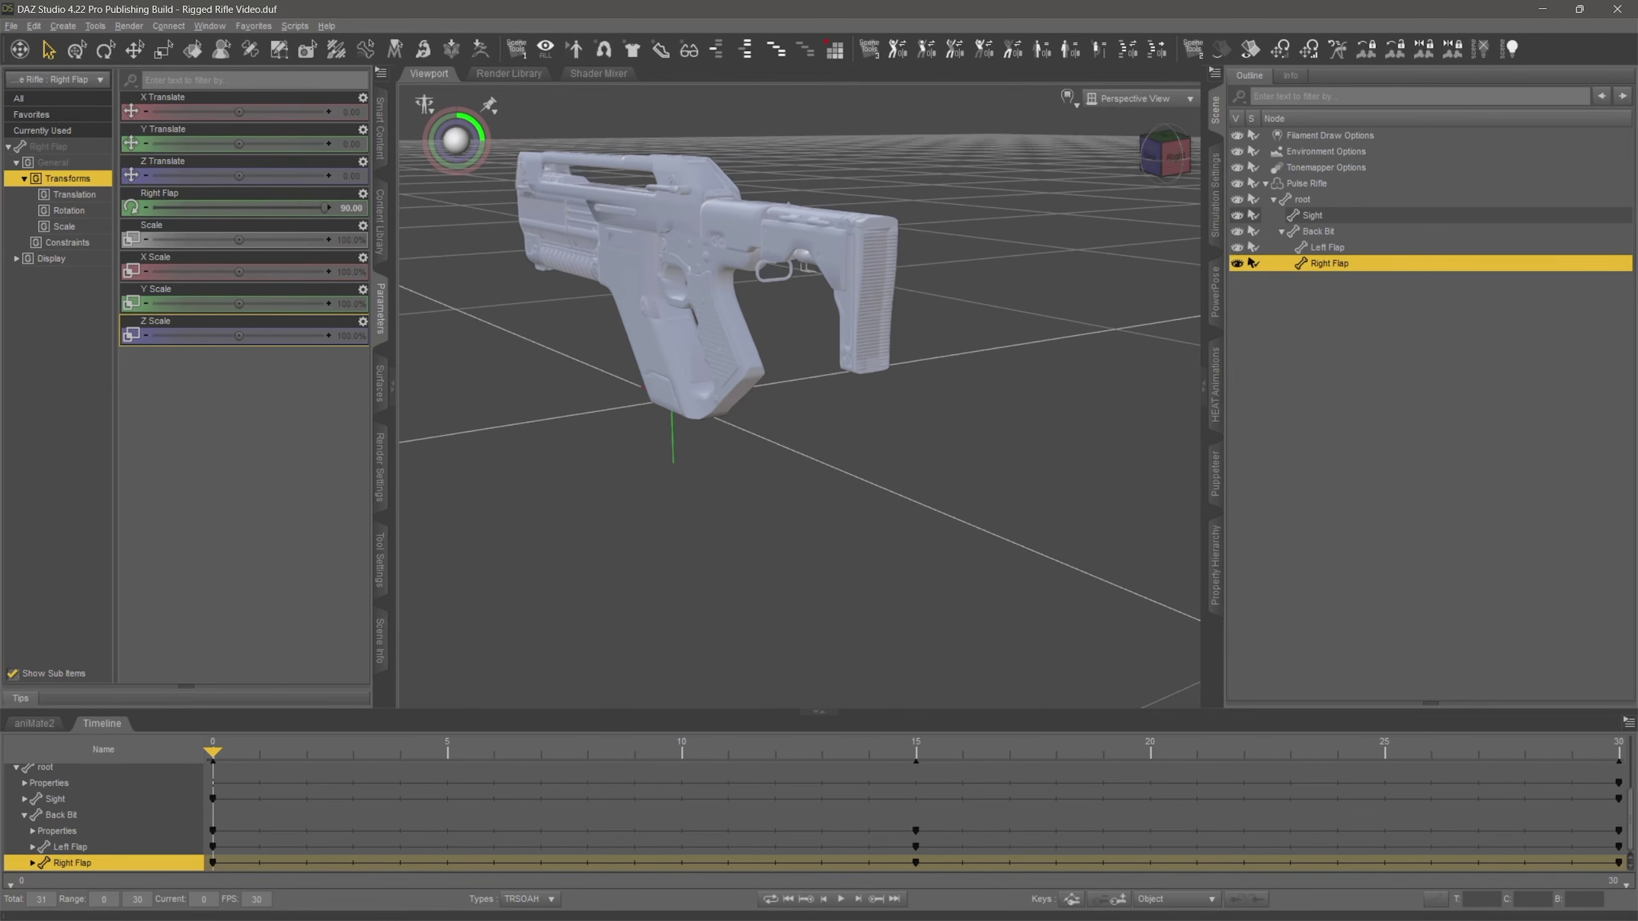
right_click_drag(847, 467, 861, 511, "ctrl+alt")
scroll(860, 511, "up", 2)
mouse_move(866, 523)
left_mouse_down("alt")
mouse_move(935, 535)
mouse_move(806, 548)
mouse_move(887, 539)
left_mouse_up("alt")
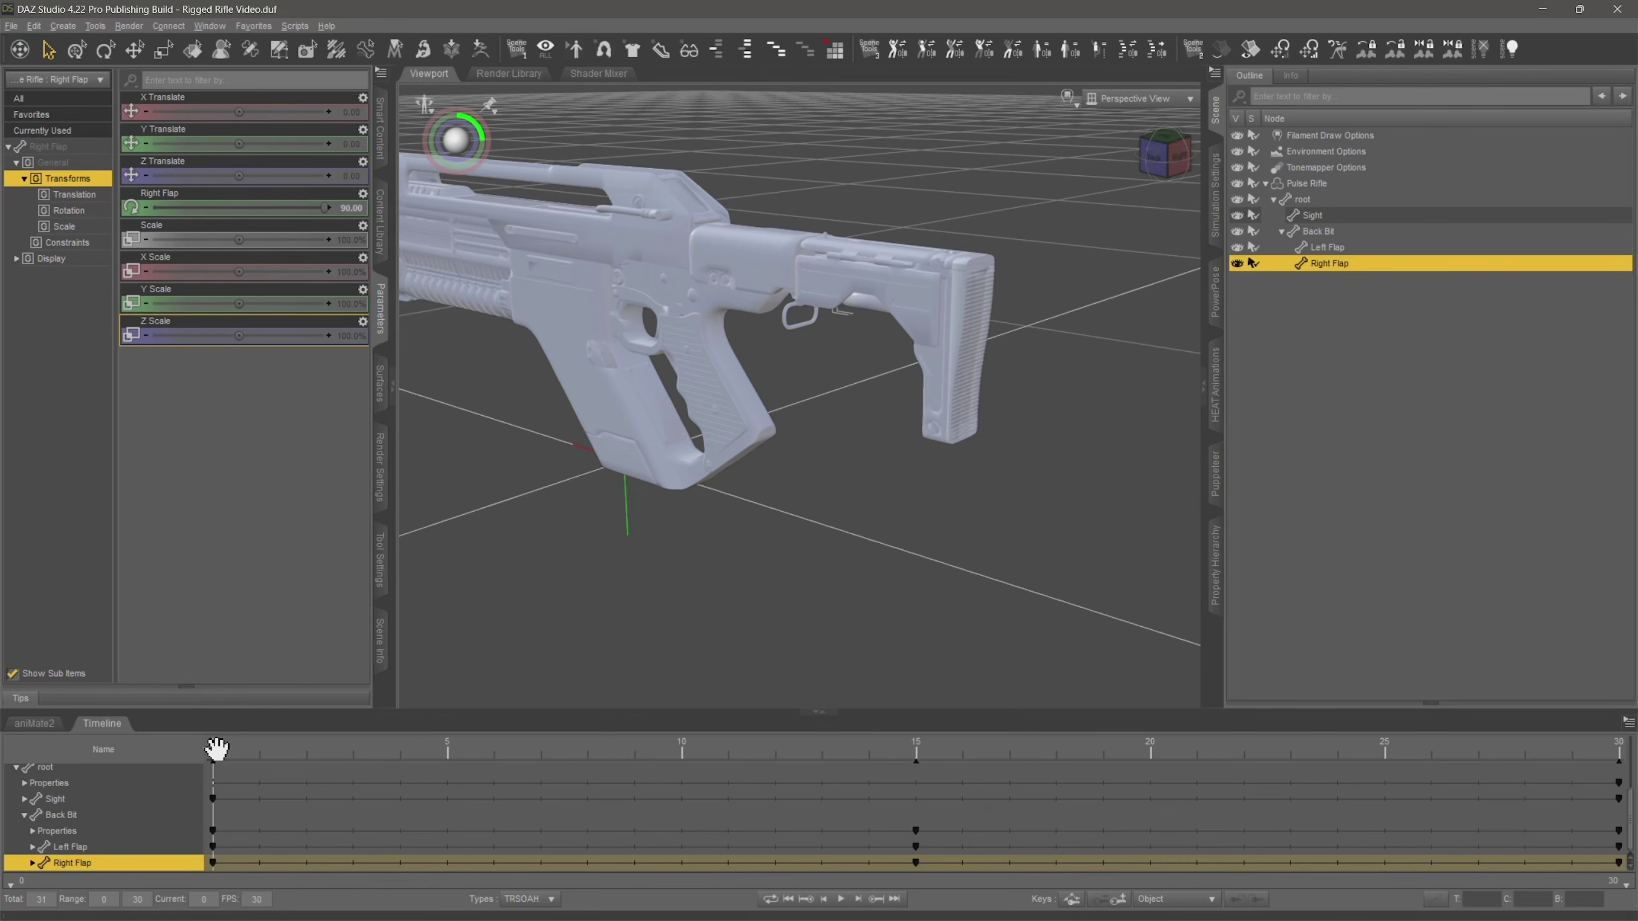
left_click_drag(288, 755, 923, 755)
left_click_drag(962, 516, 969, 680, "ctrl+alt")
left_click_drag(915, 752, 132, 748)
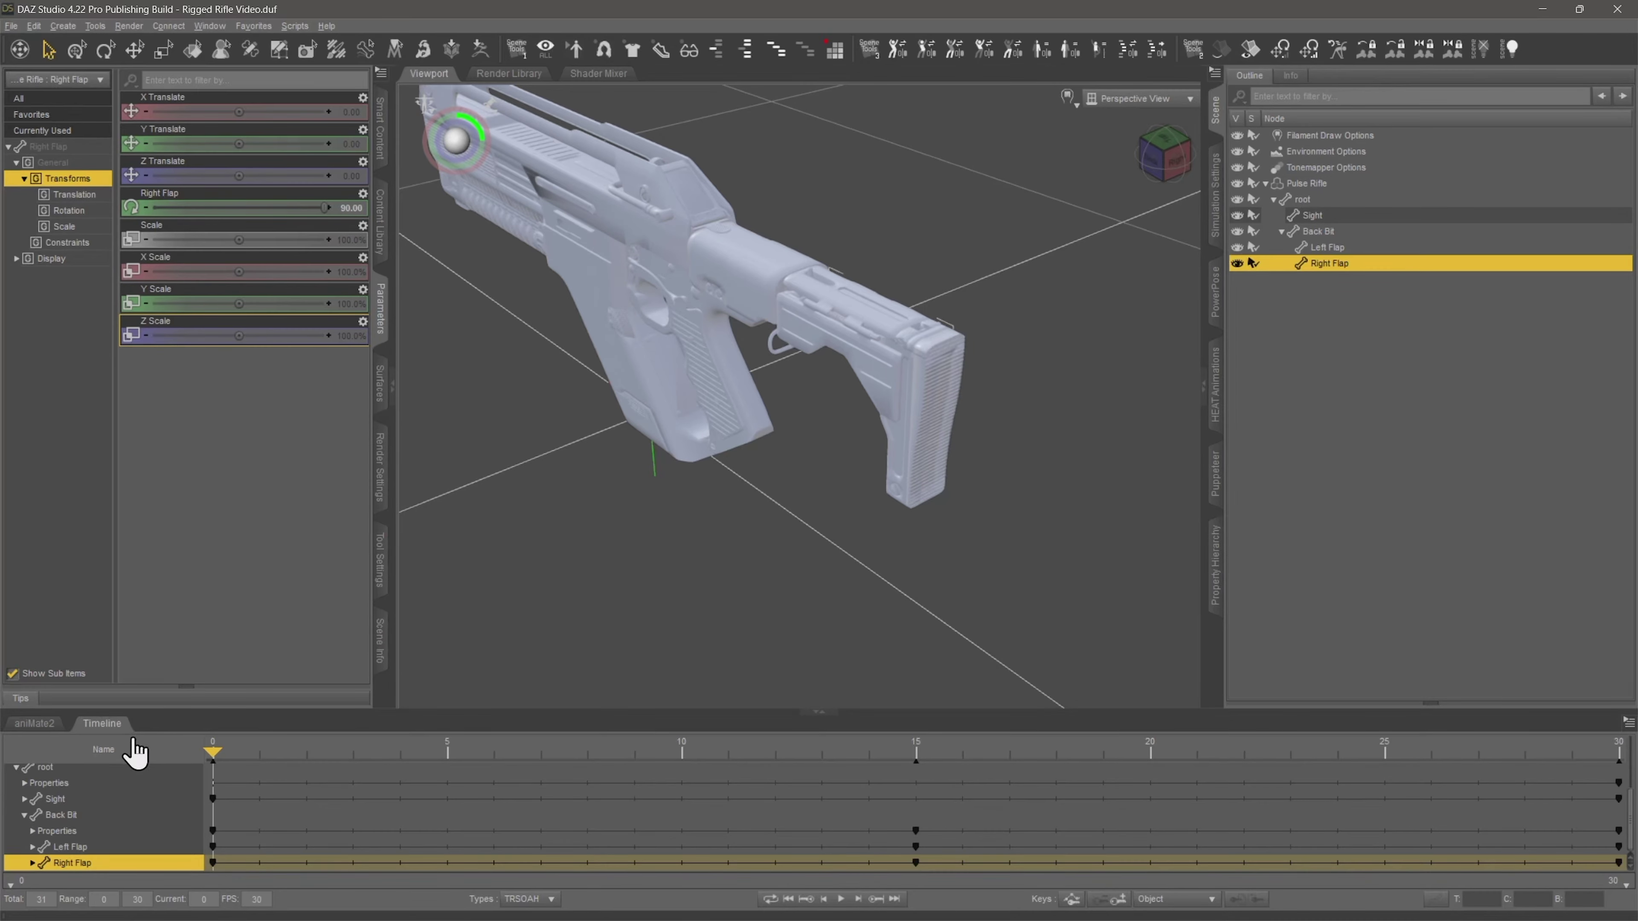
left_click_drag(563, 534, 761, 529, "ctrl+alt")
right_click_drag(591, 480, 606, 475, "ctrl+alt")
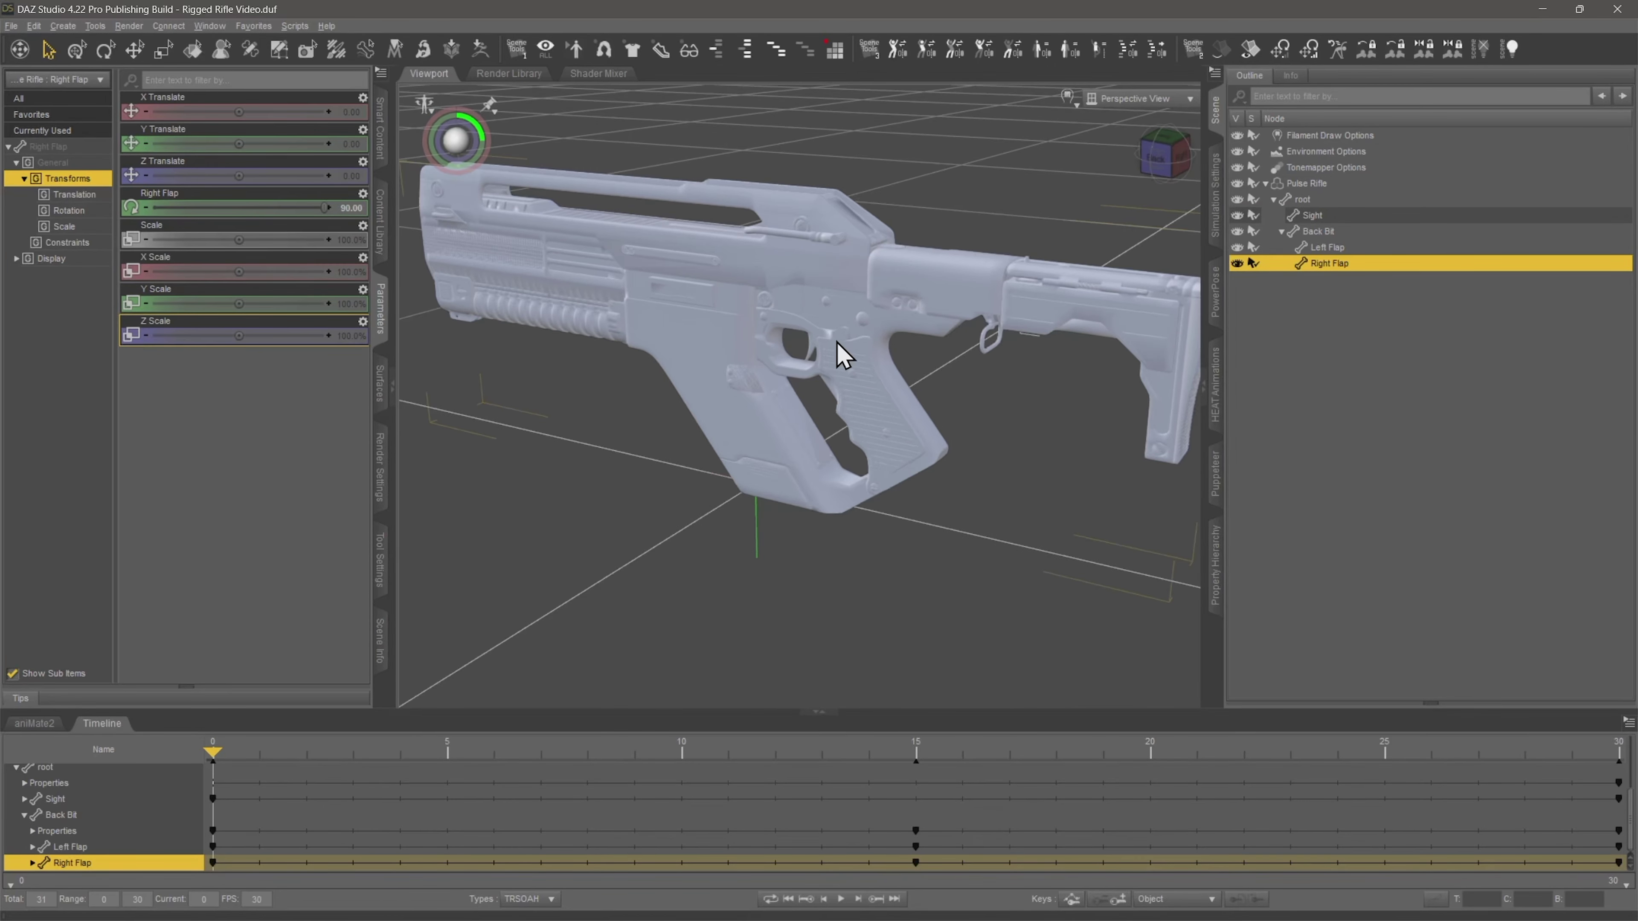
Step: Turn on Edit Mode for the Pulse Rifle figure's Adjustments parameters
left_click(1309, 184)
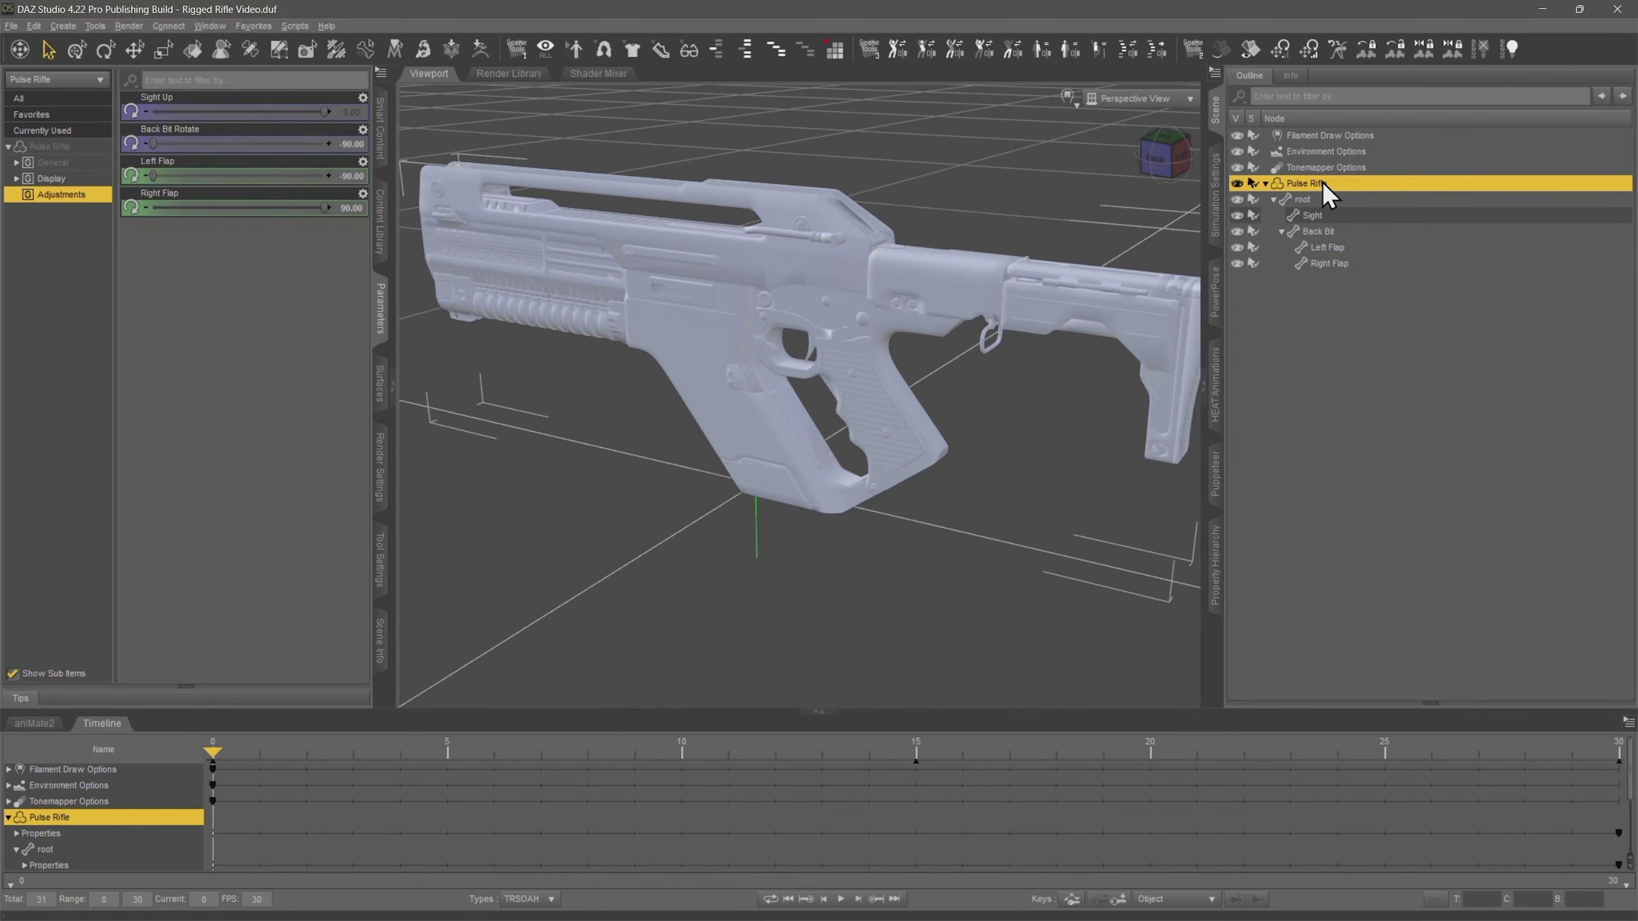
right_click_drag(620, 343, 686, 337, "ctrl+alt")
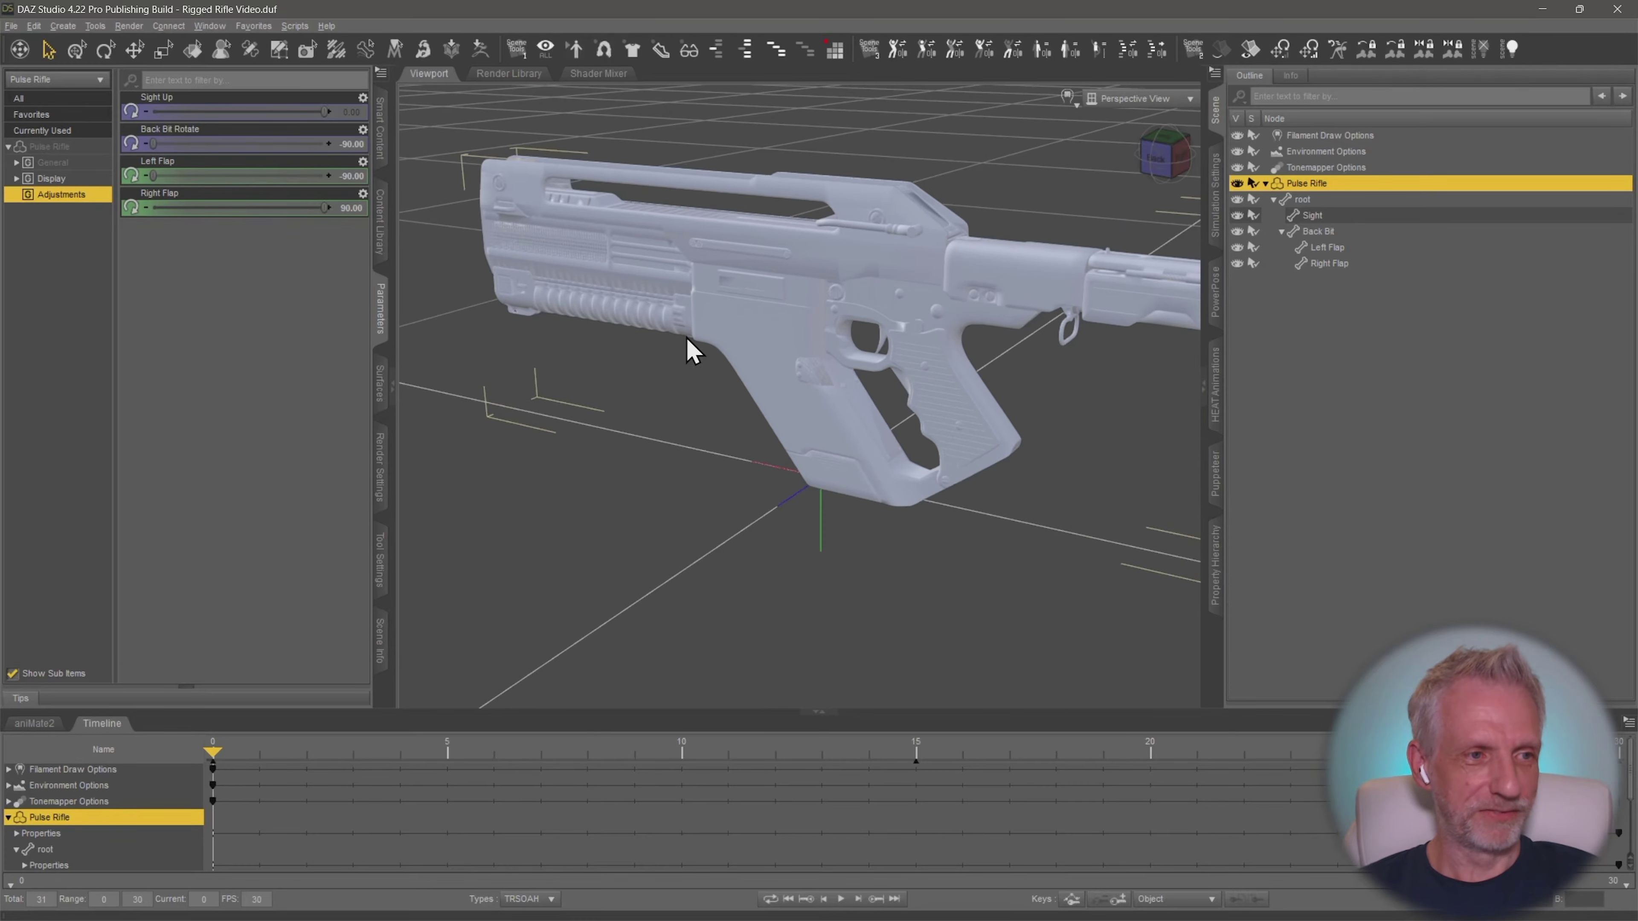
left_click_drag(689, 349, 398, 445, "alt")
right_click(183, 308)
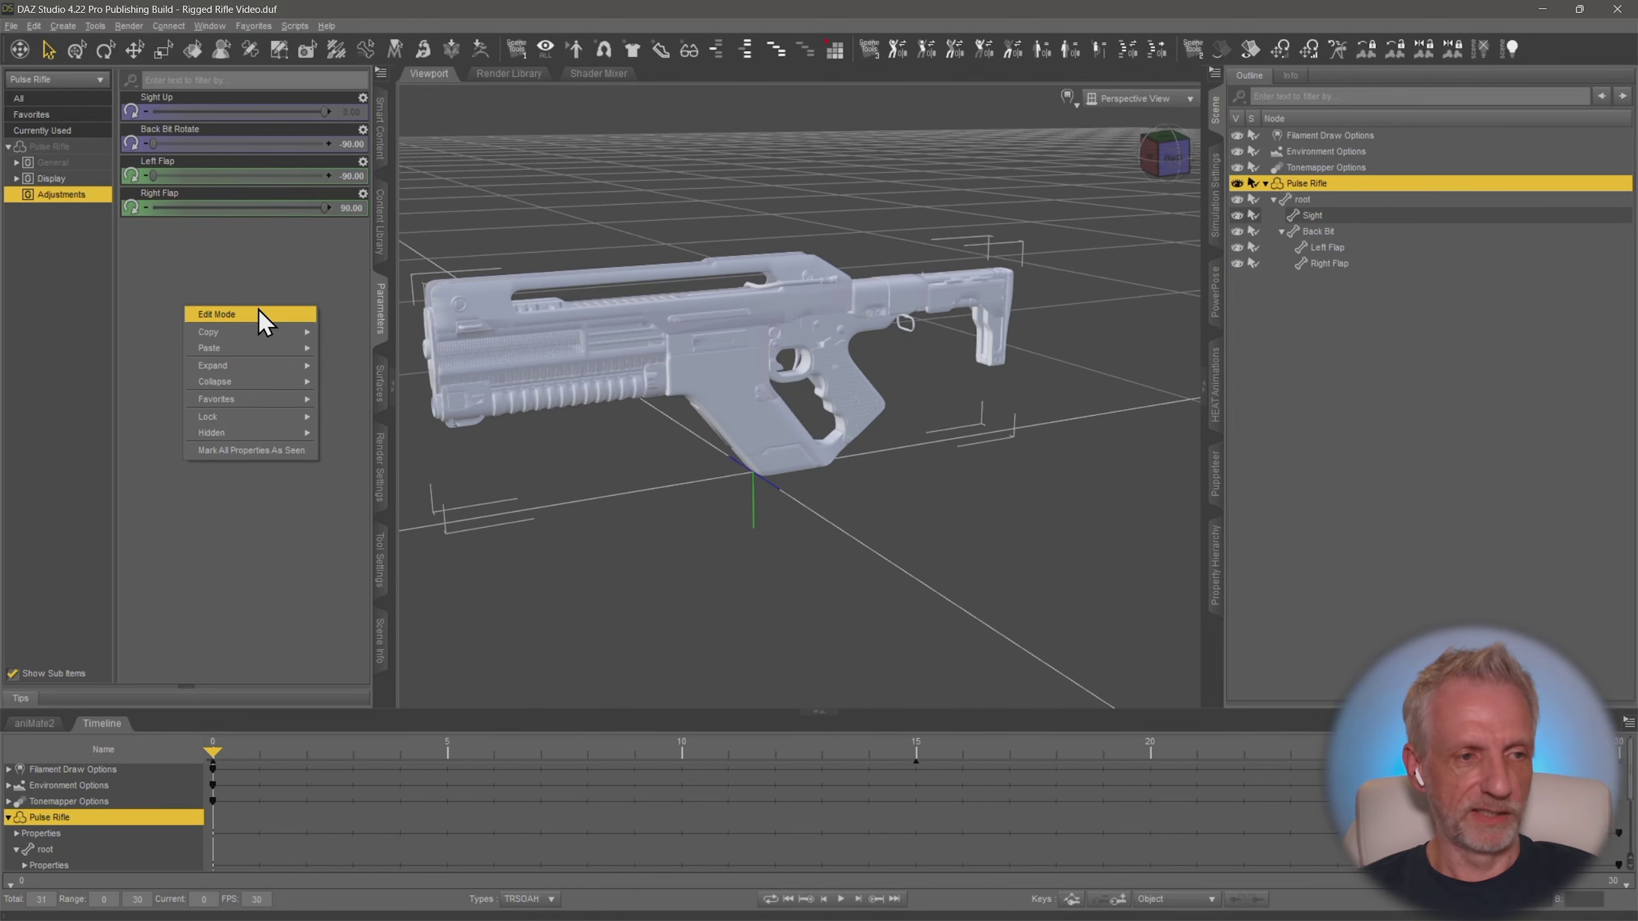
left_click(258, 311)
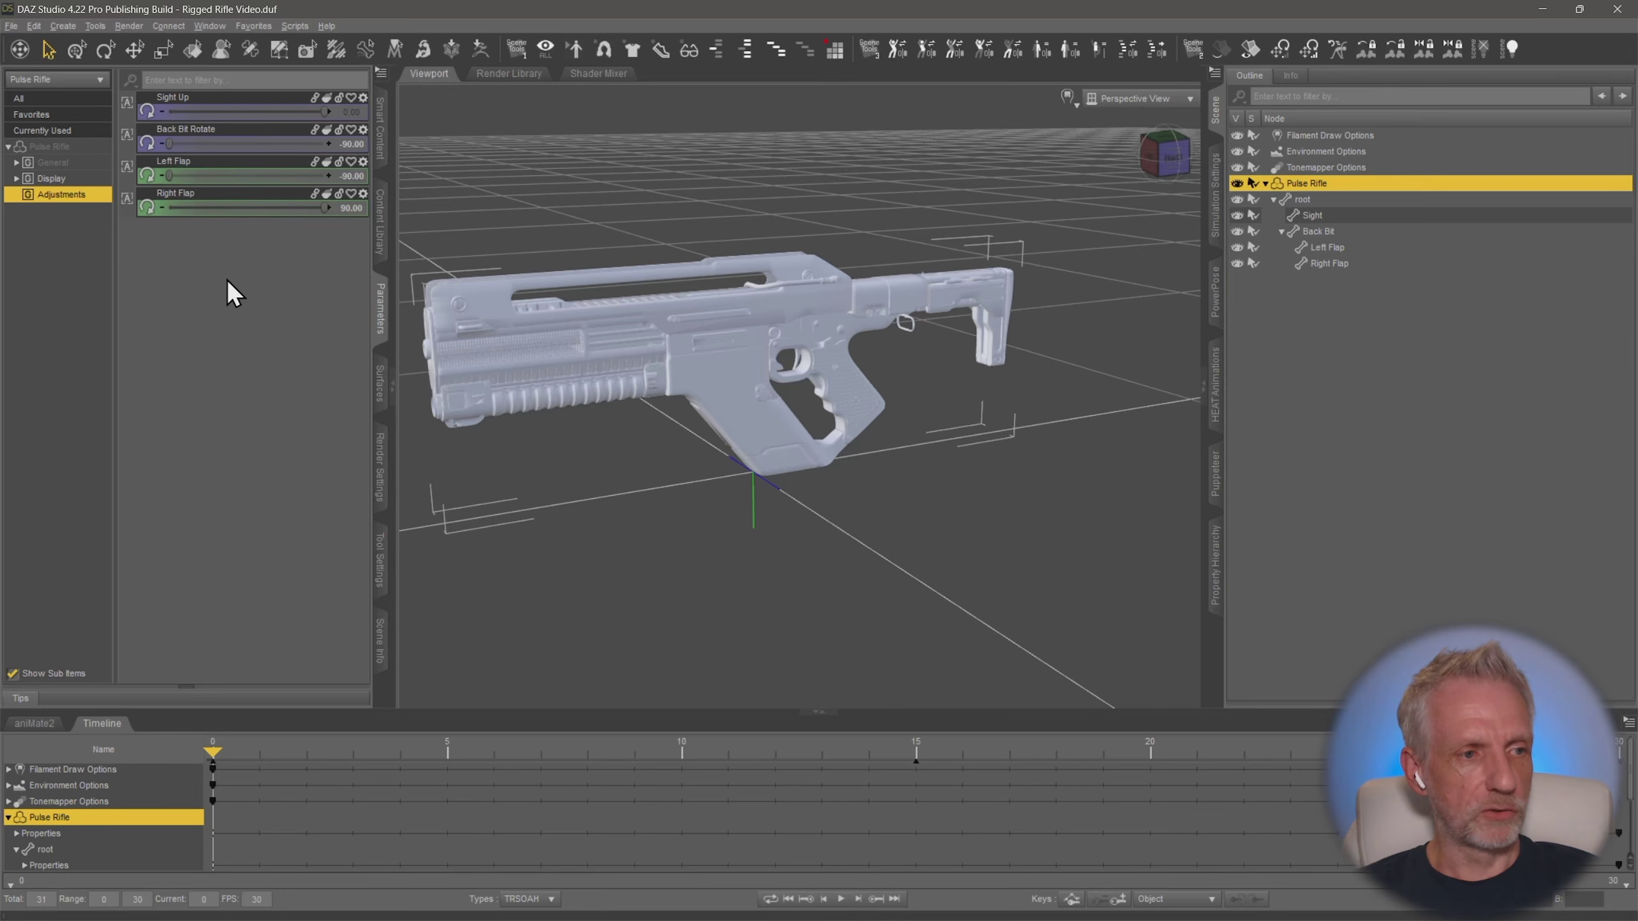
Step: Create a new float property named Rifle Open under Adjustments, set up as an empty morph
right_click(201, 278)
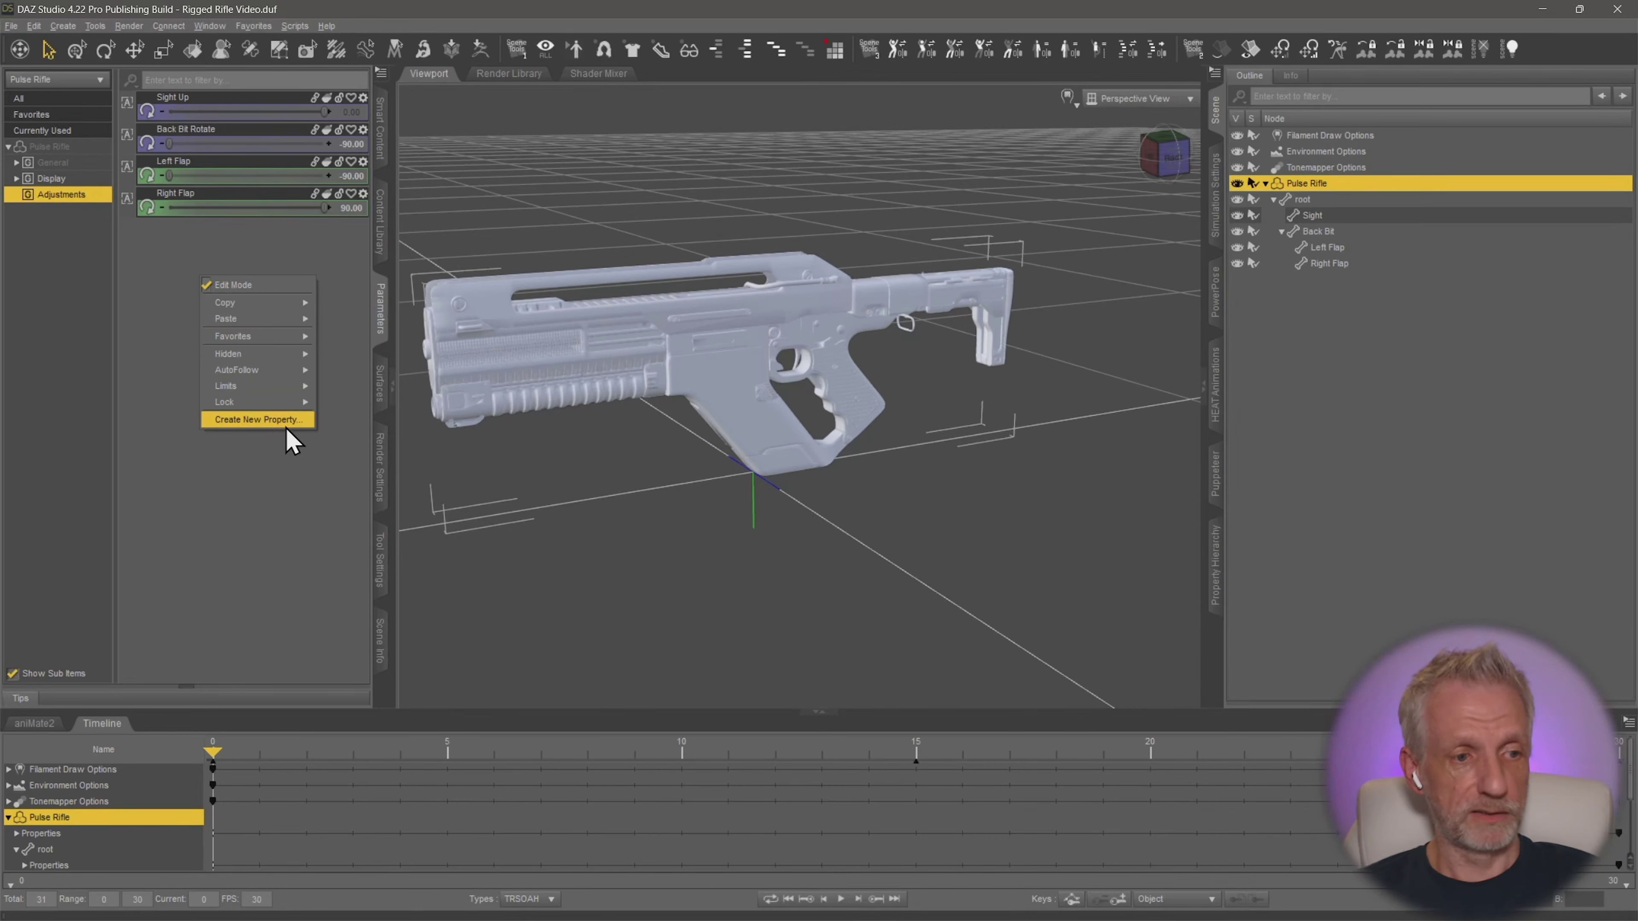
left_click(258, 419)
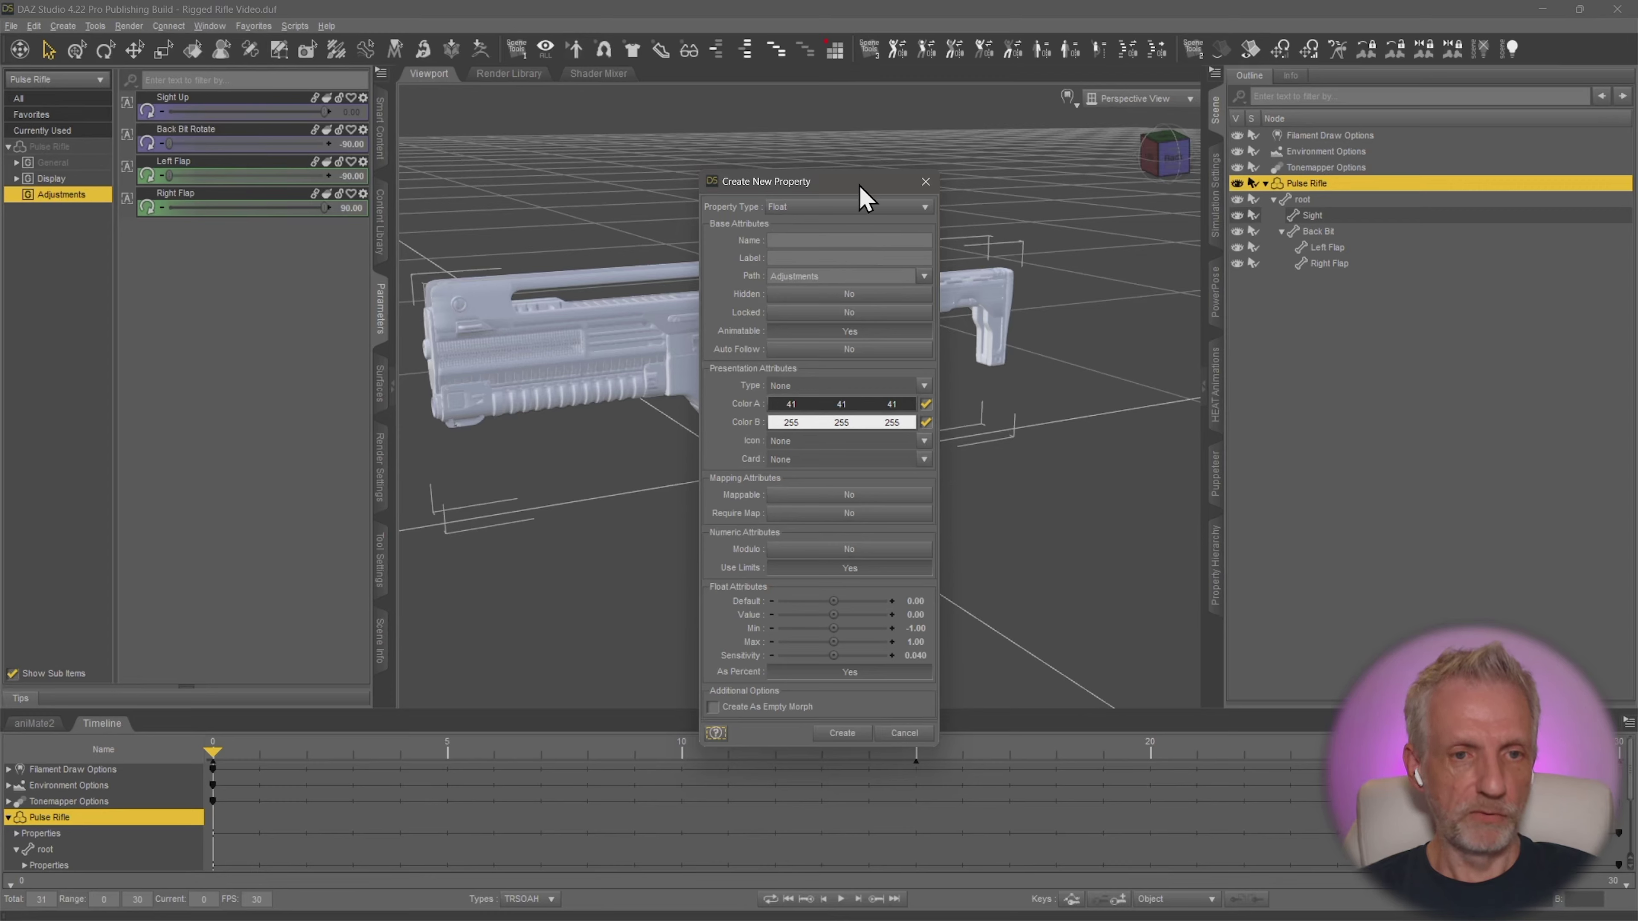
left_click_drag(864, 184, 964, 123)
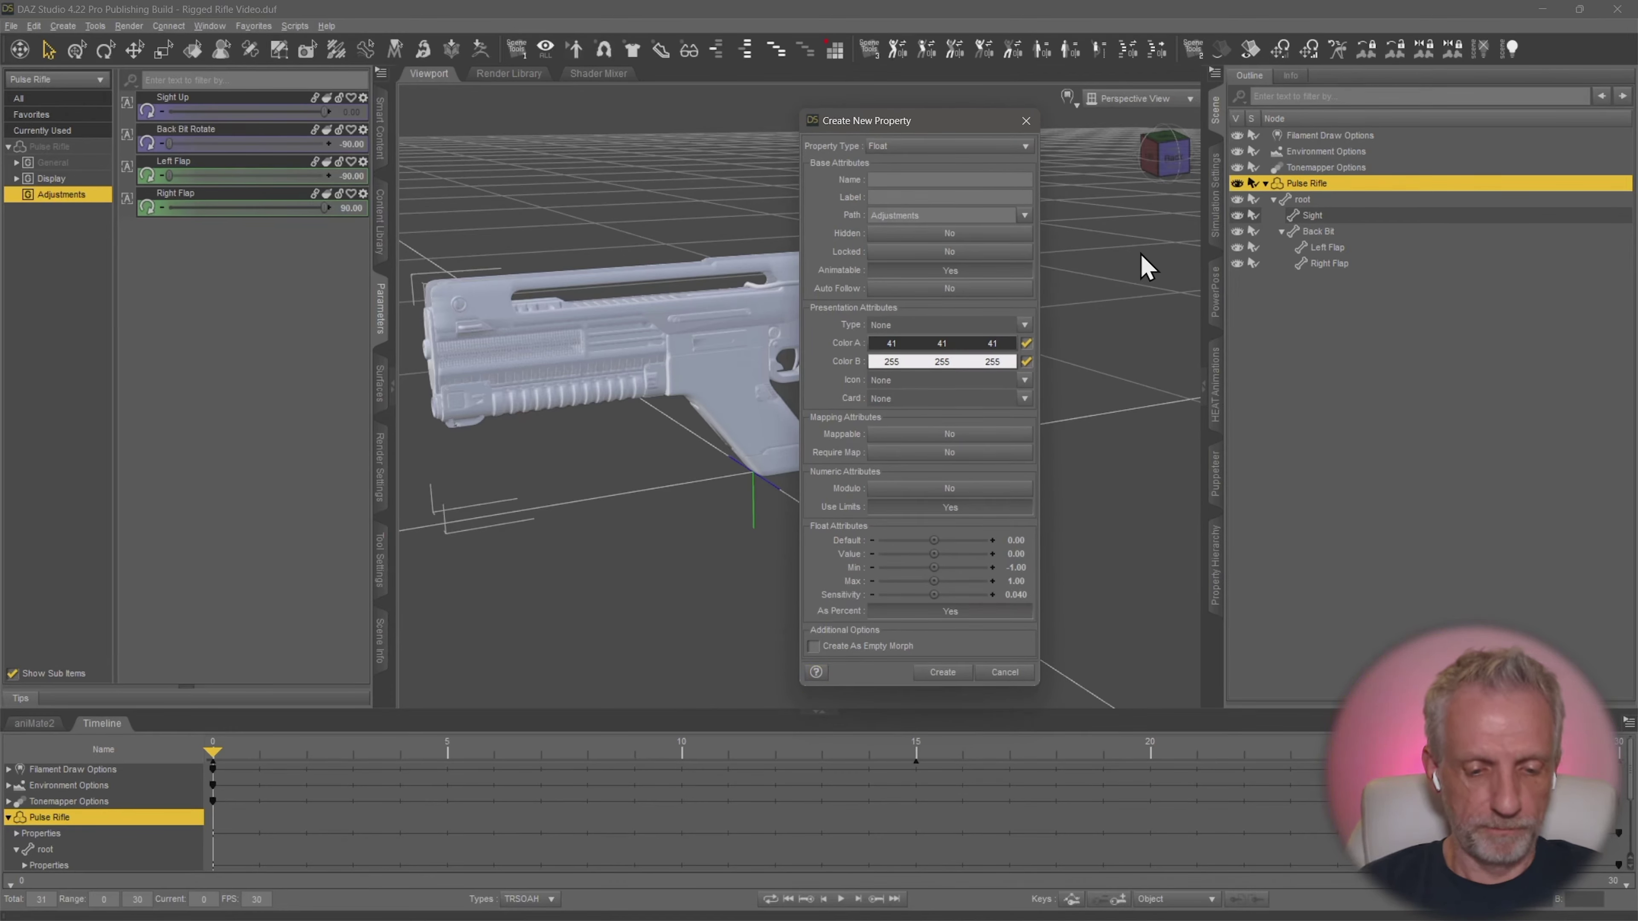
type("Rifle Open")
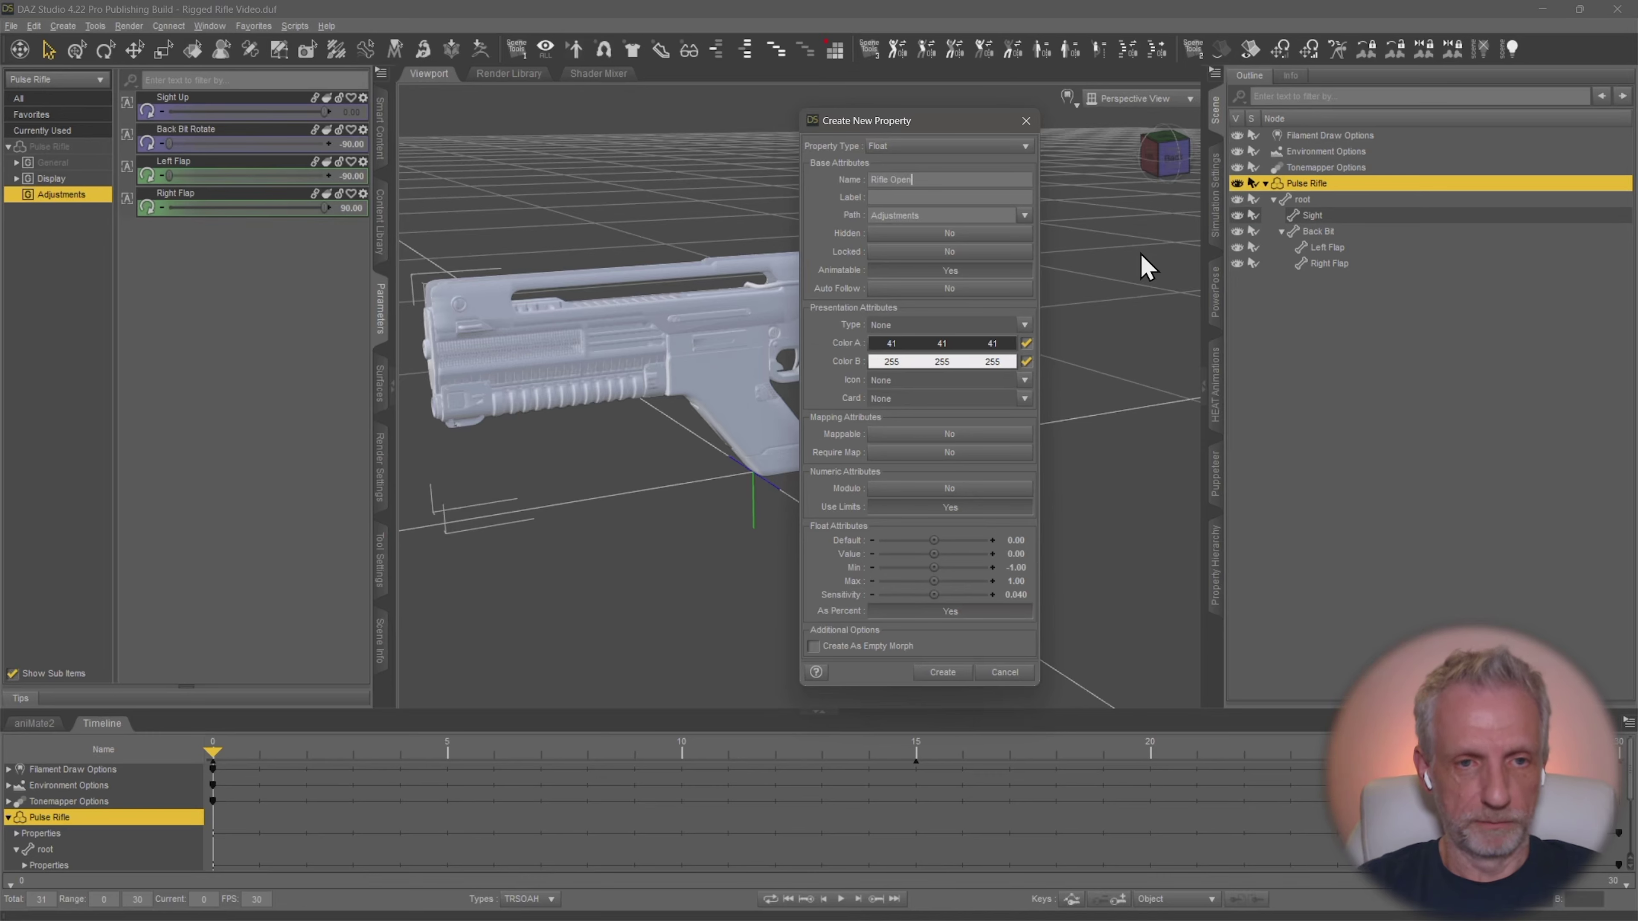
key("Tab")
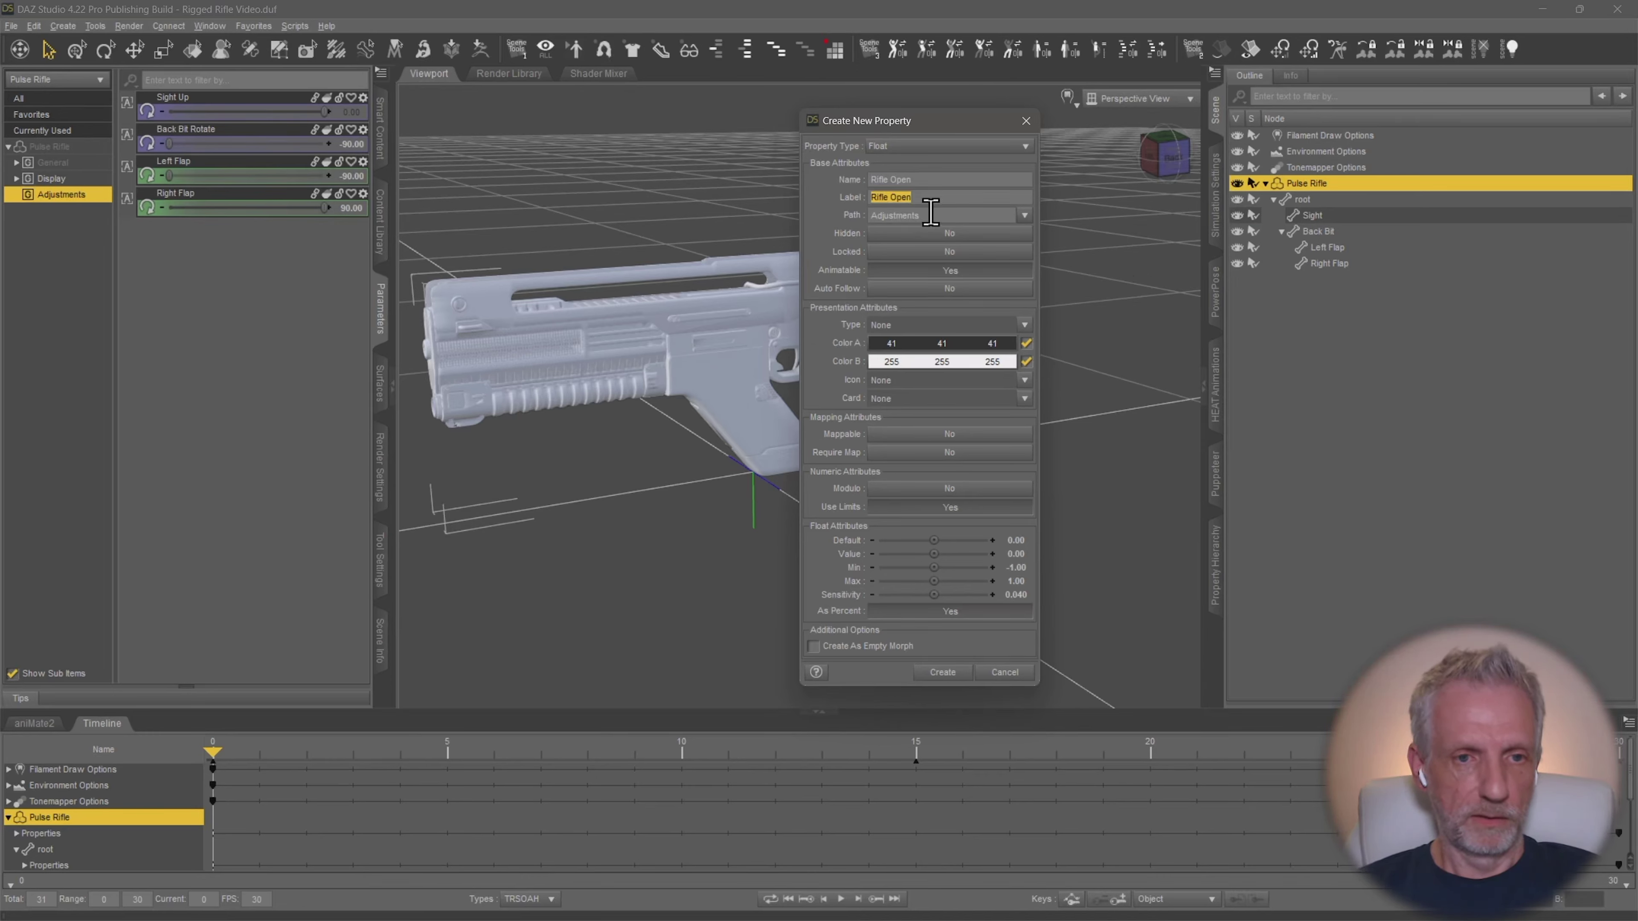
left_click(813, 646)
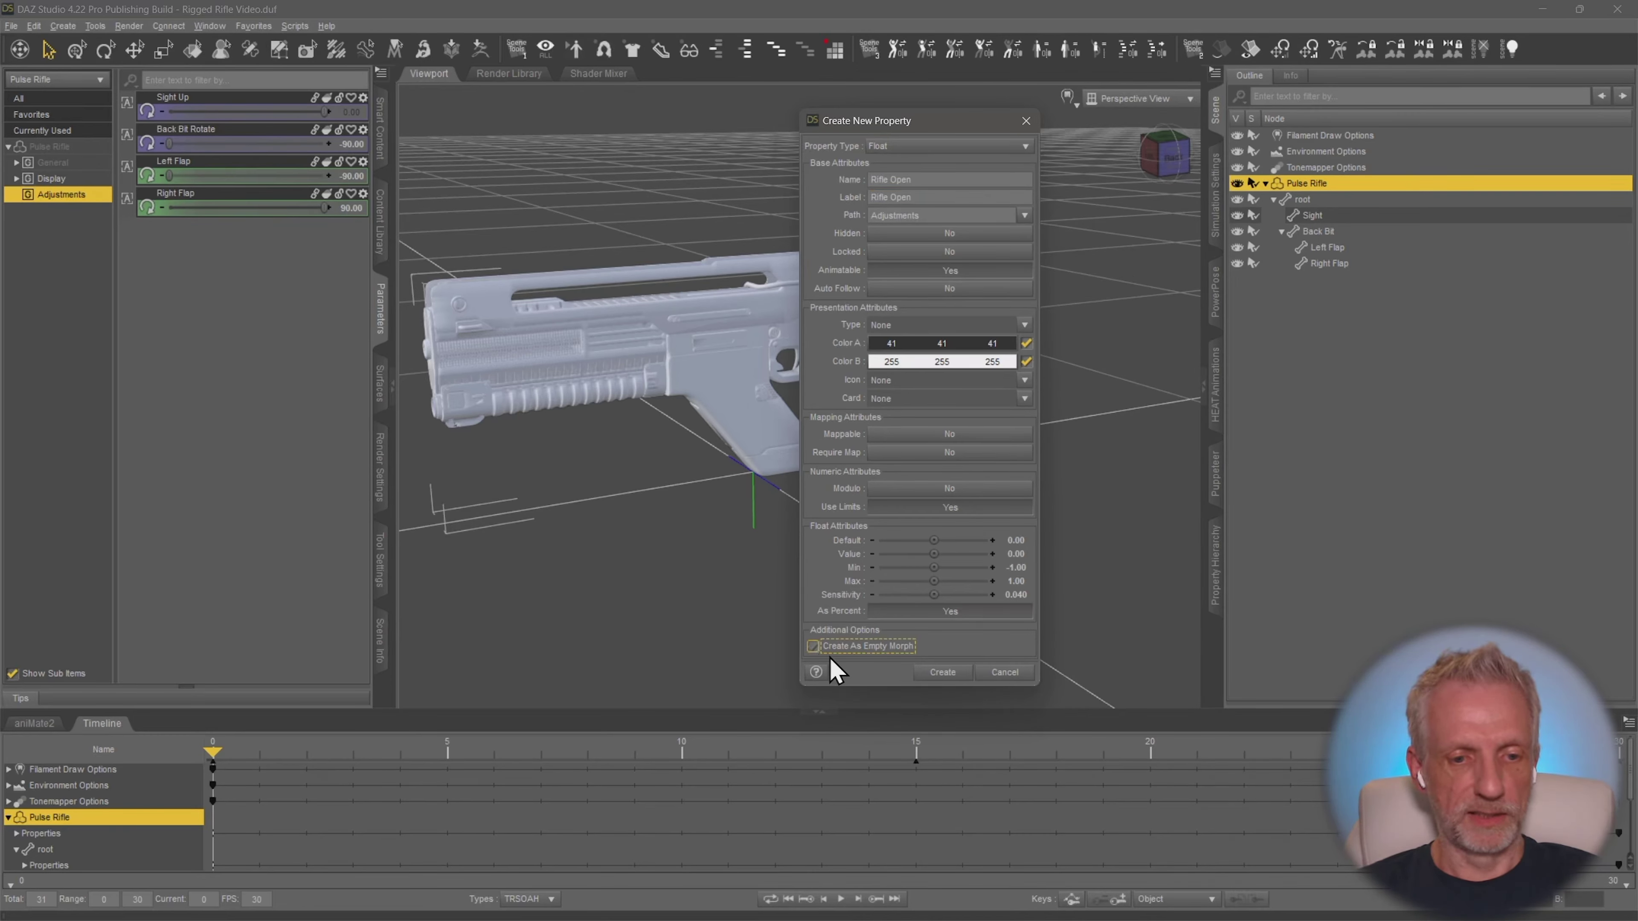
left_click(943, 673)
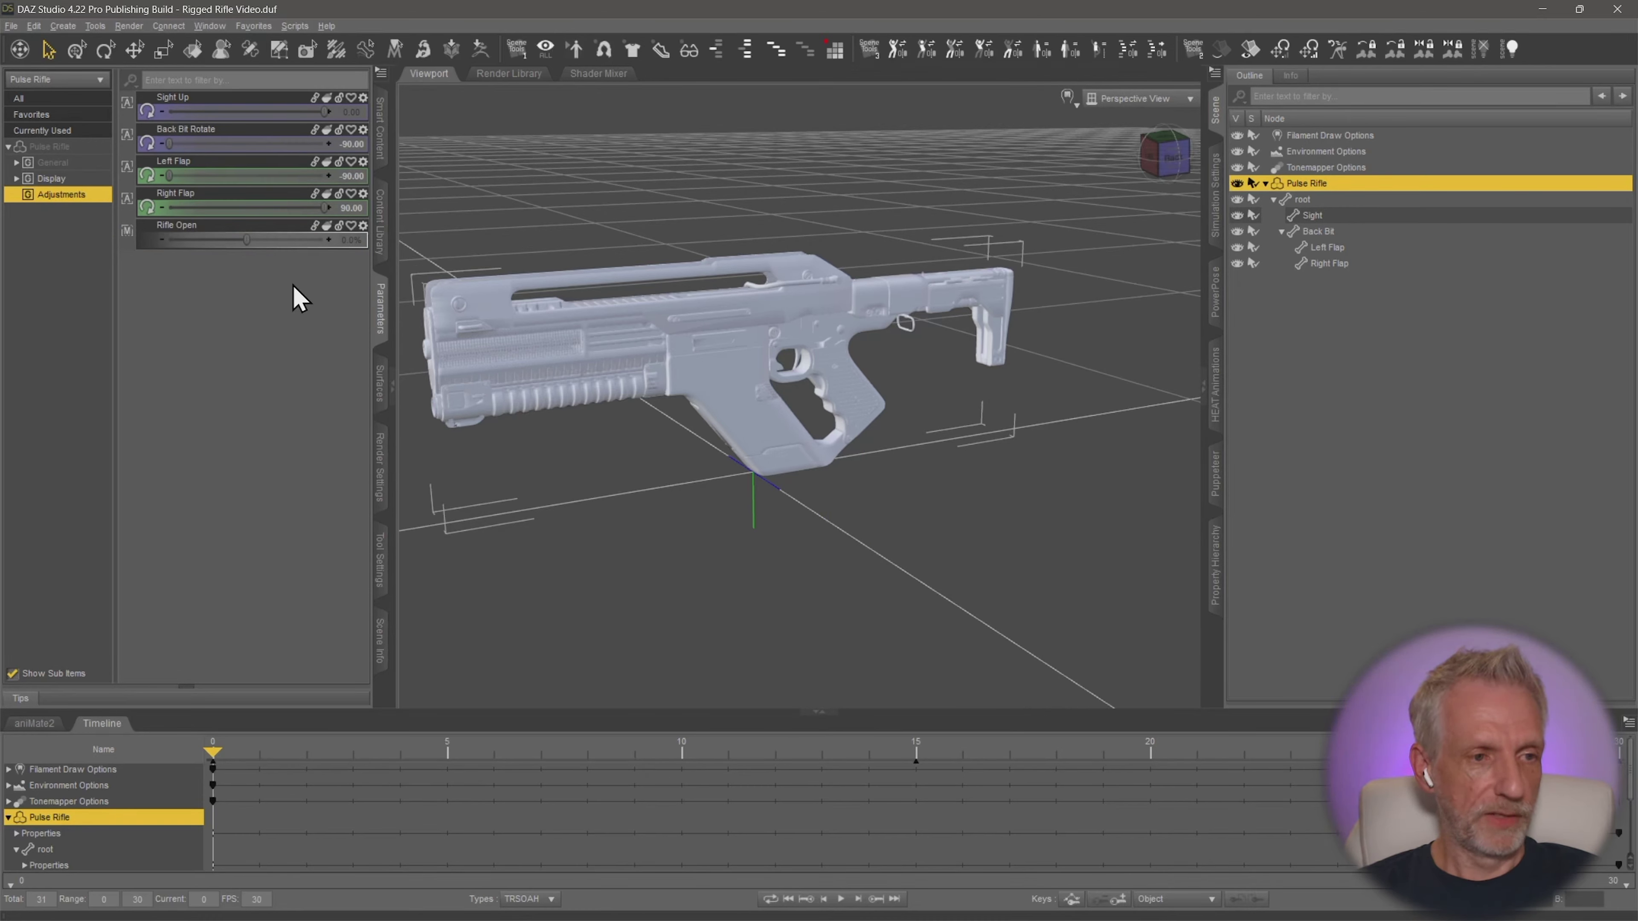
Step: Set the minimum limit of the Rifle Open property to 0 in its parameter settings
left_click(363, 225)
left_click(412, 238)
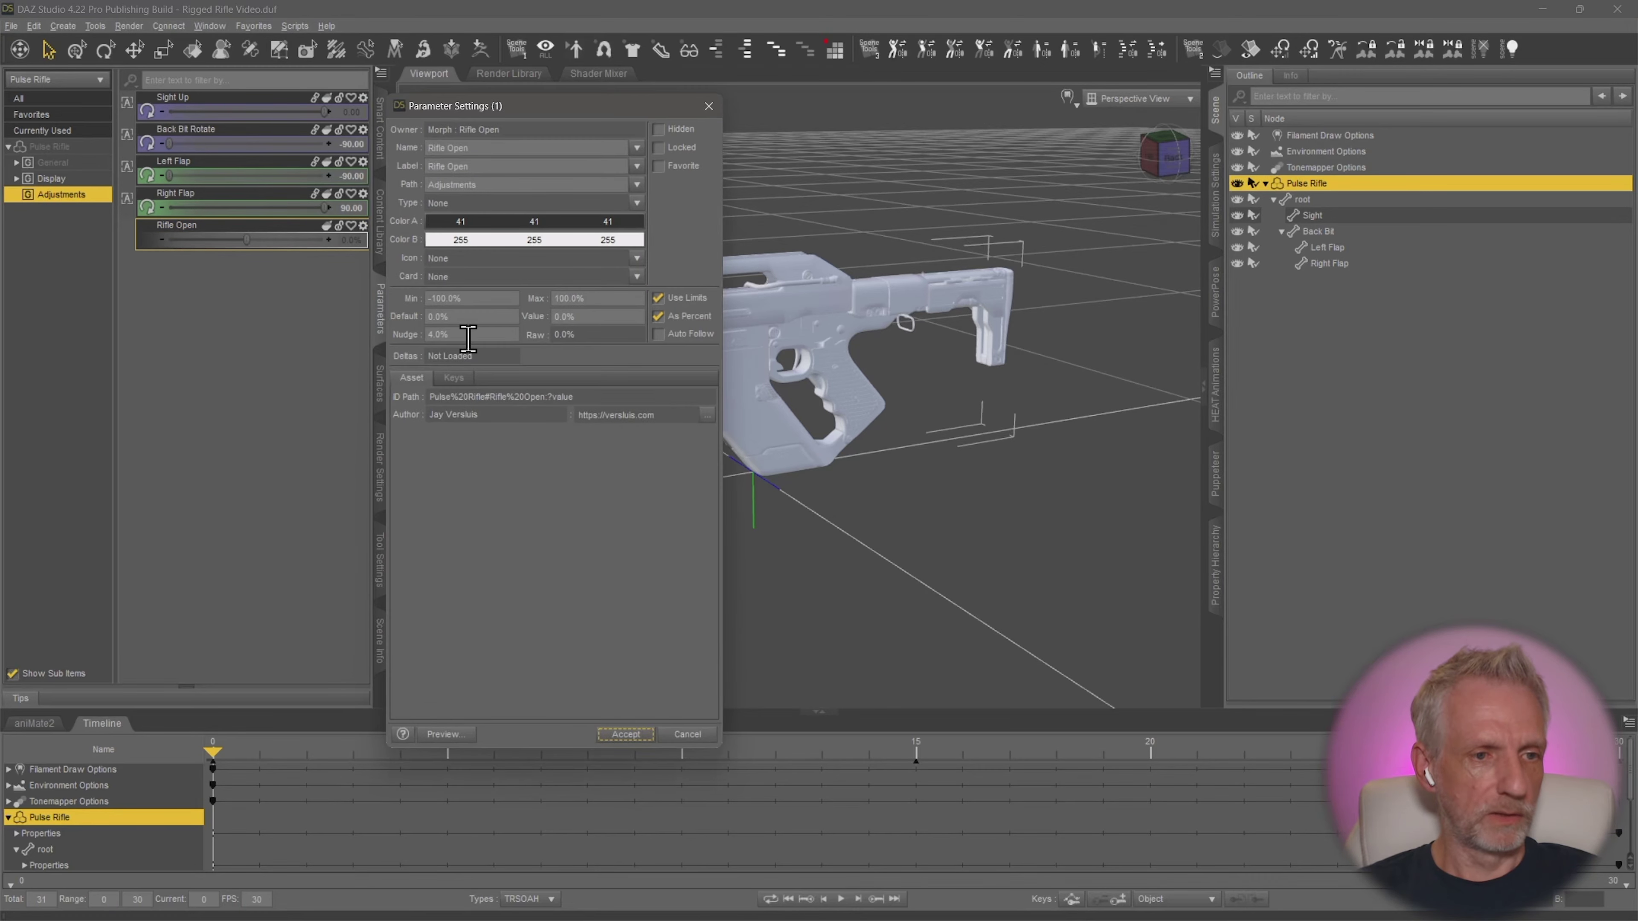
left_click_drag(539, 108, 638, 81)
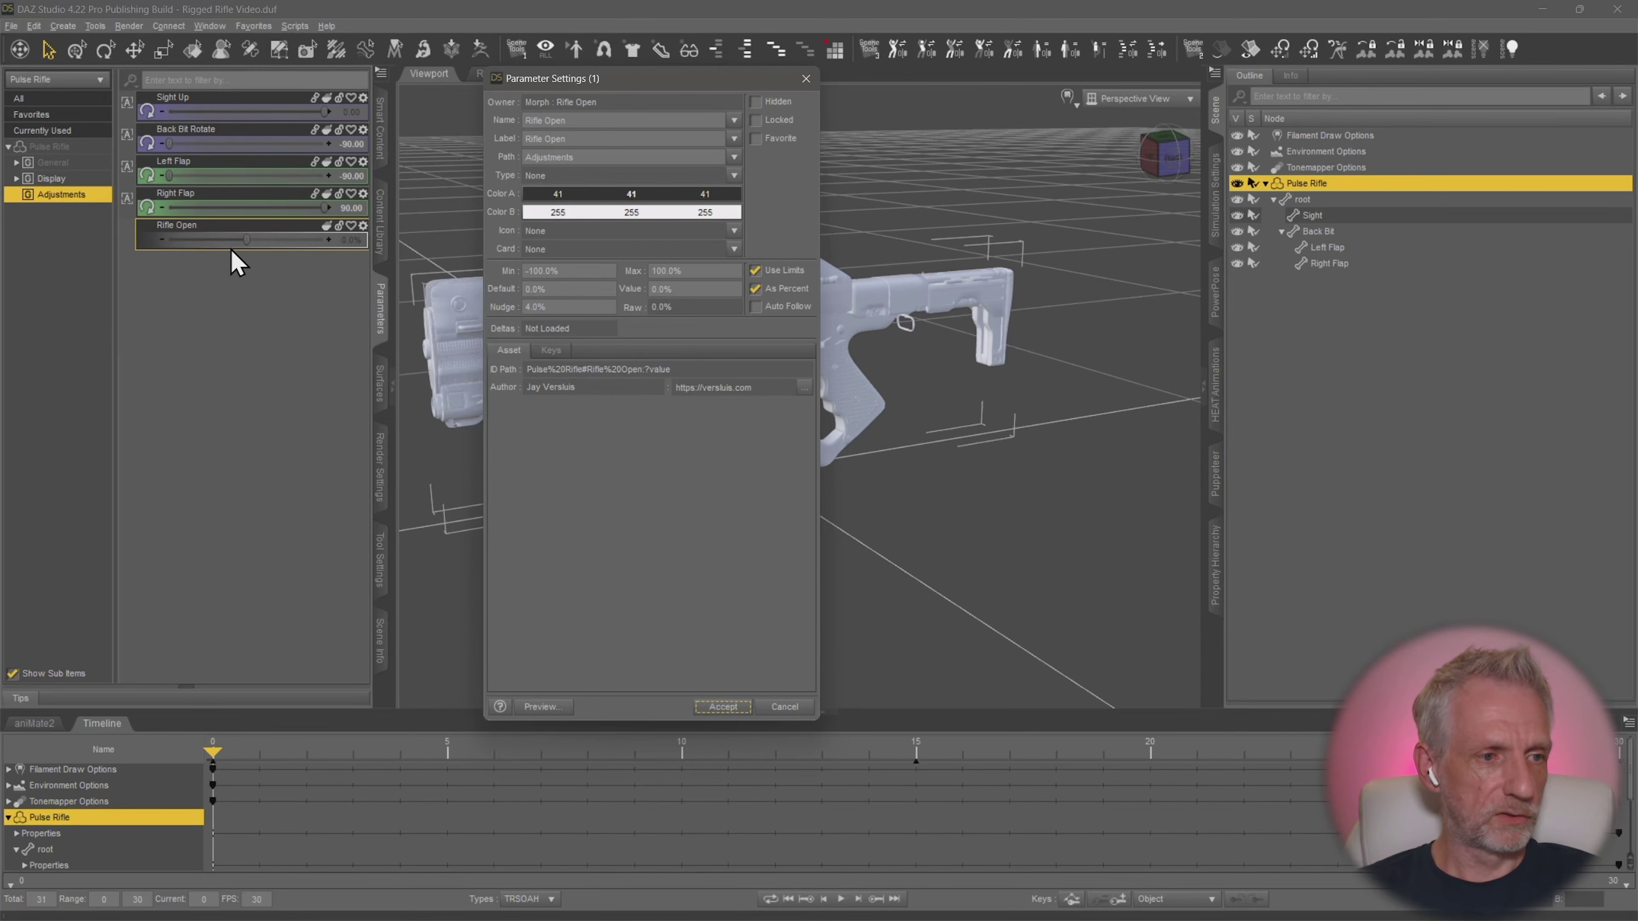
left_click_drag(560, 267, 479, 271)
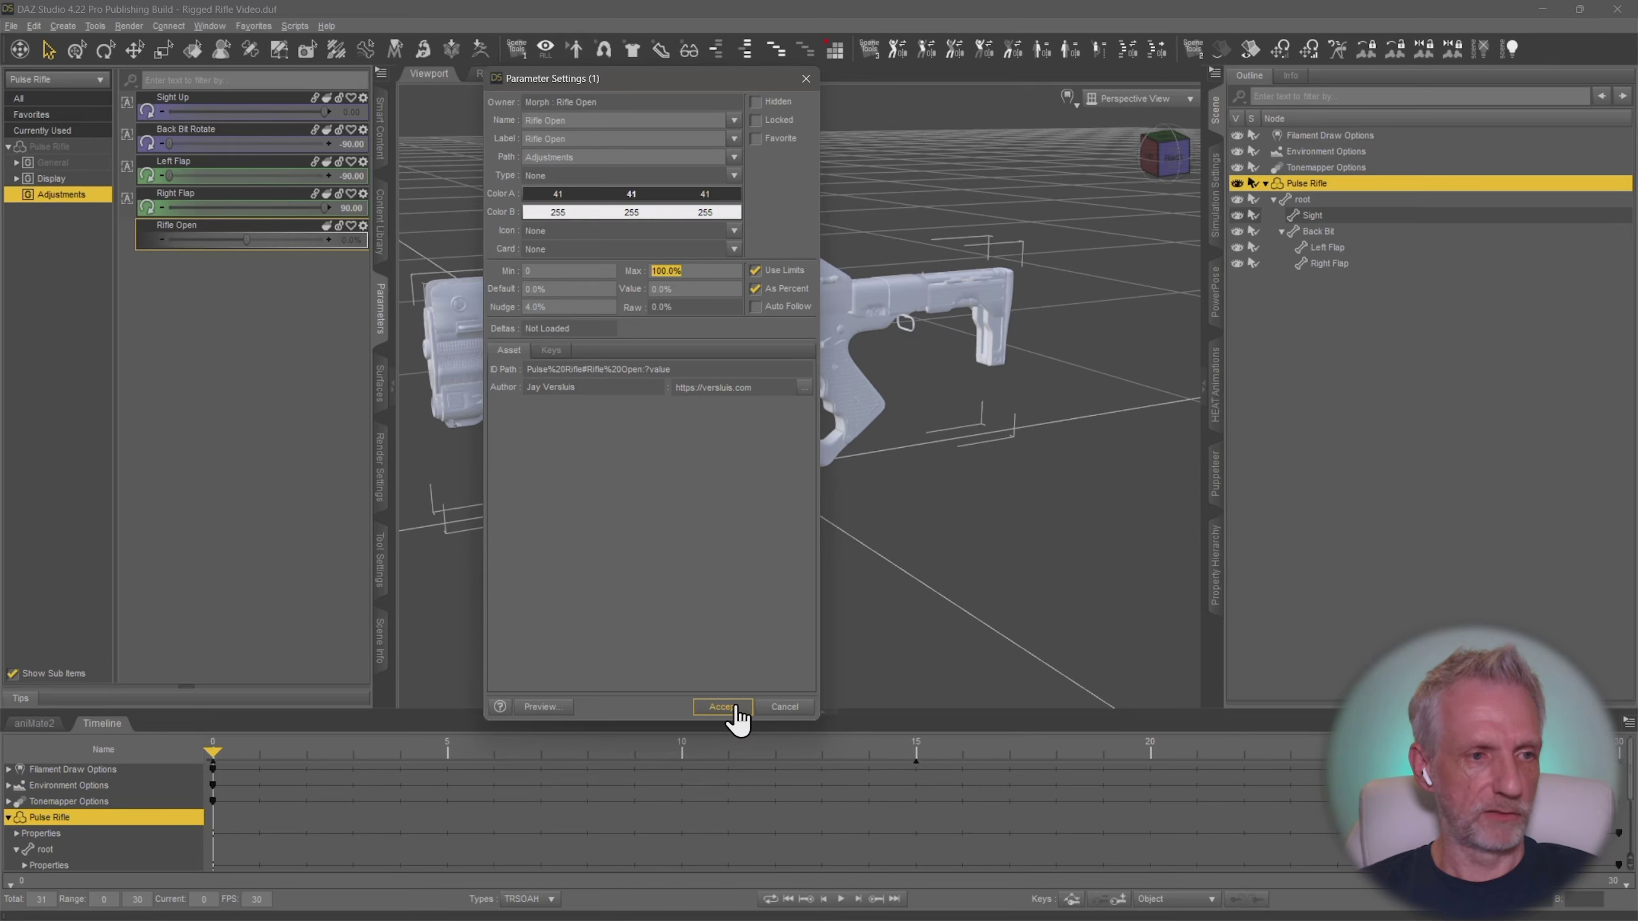
left_click(722, 706)
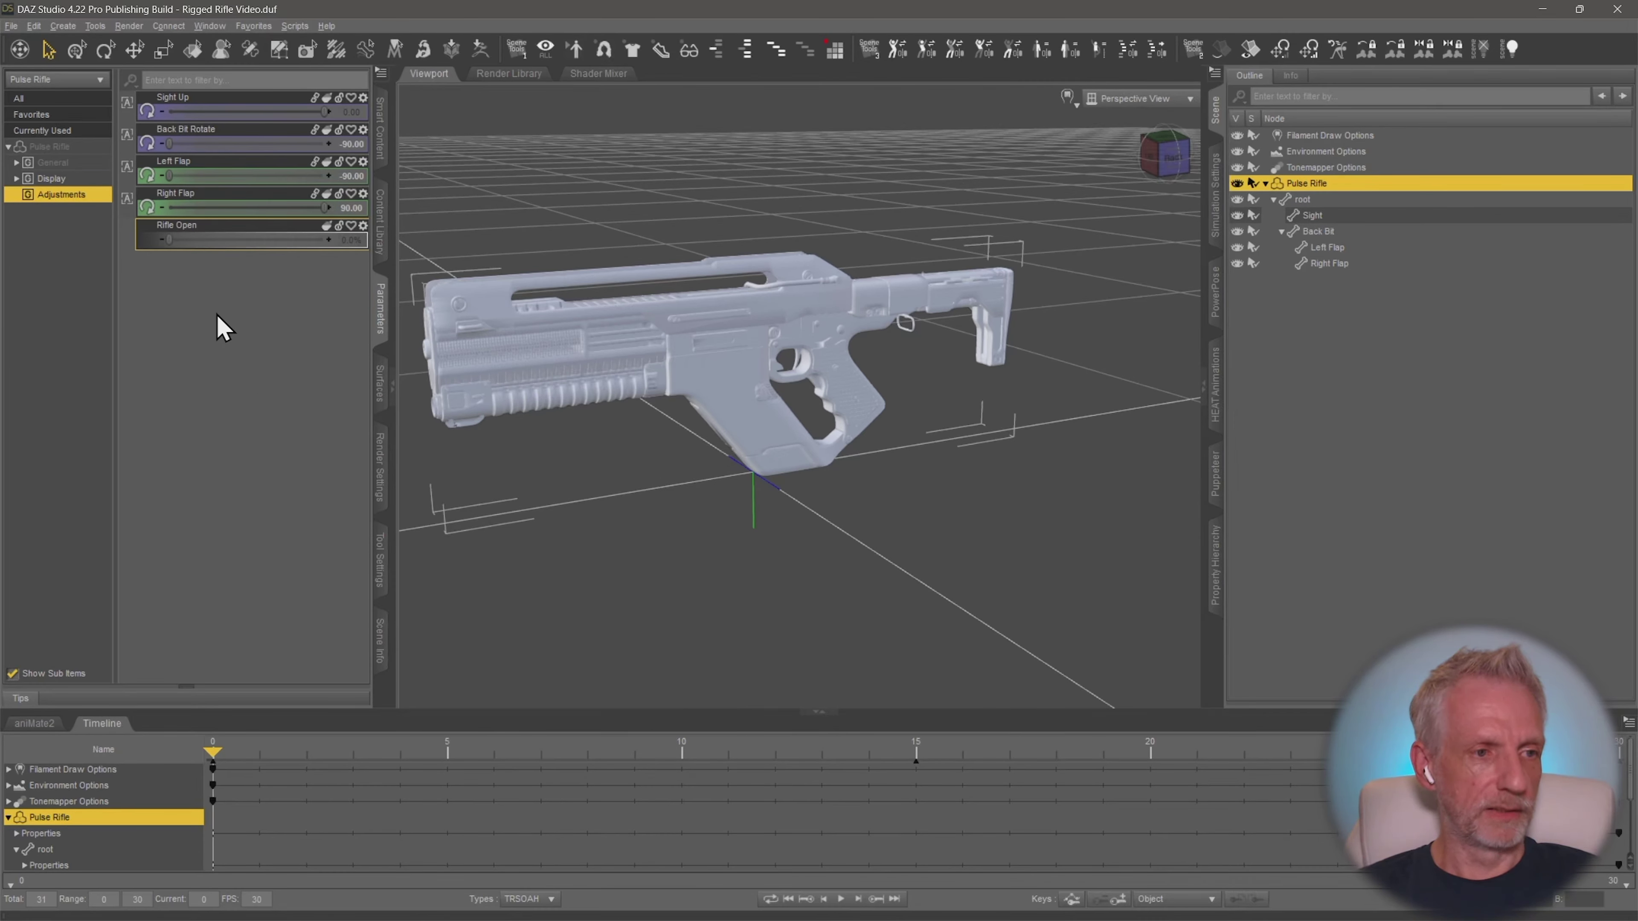
Step: Start an ERC Freeze for Rifle Open and enable Keyed (Extract from Play Range)
right_click(269, 227)
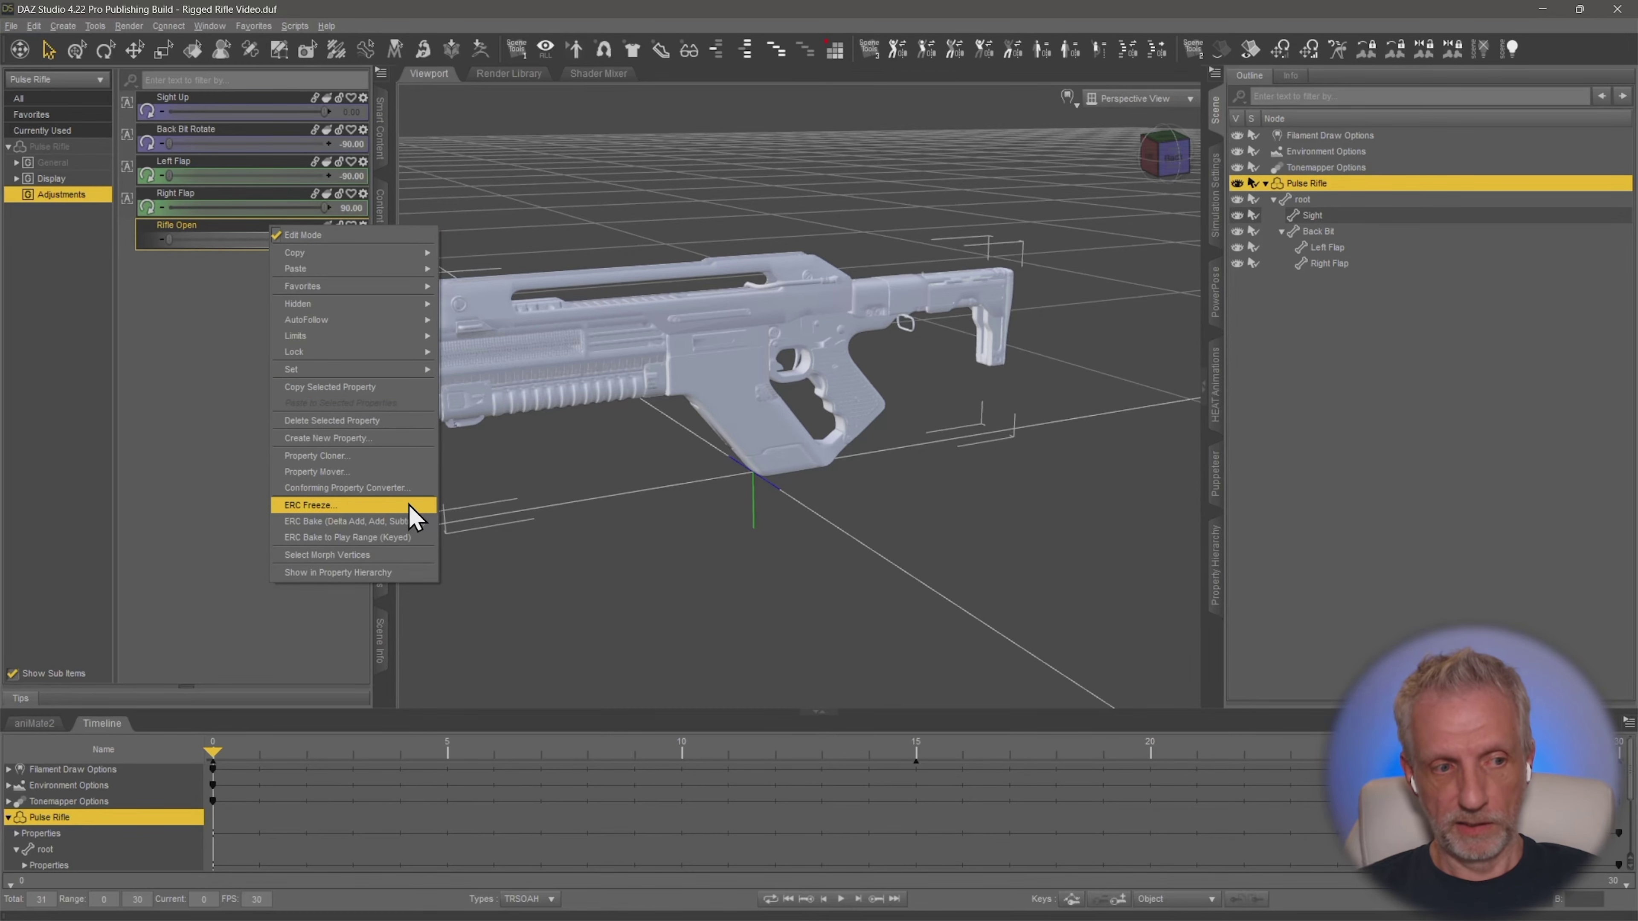
left_click(310, 505)
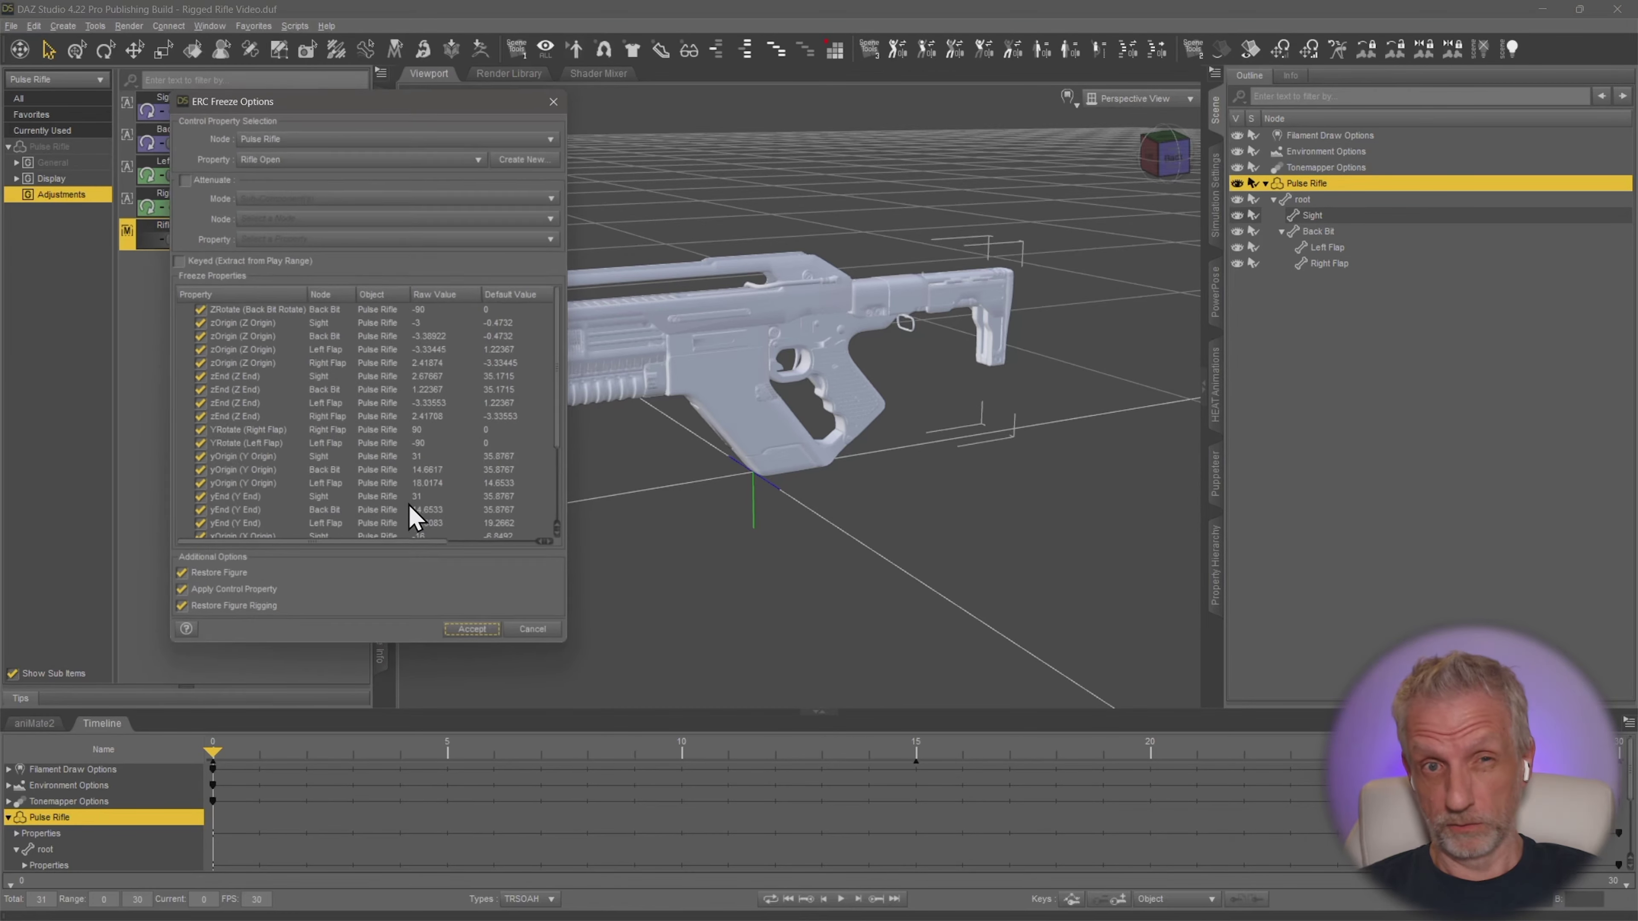
left_click_drag(434, 103, 1179, 113)
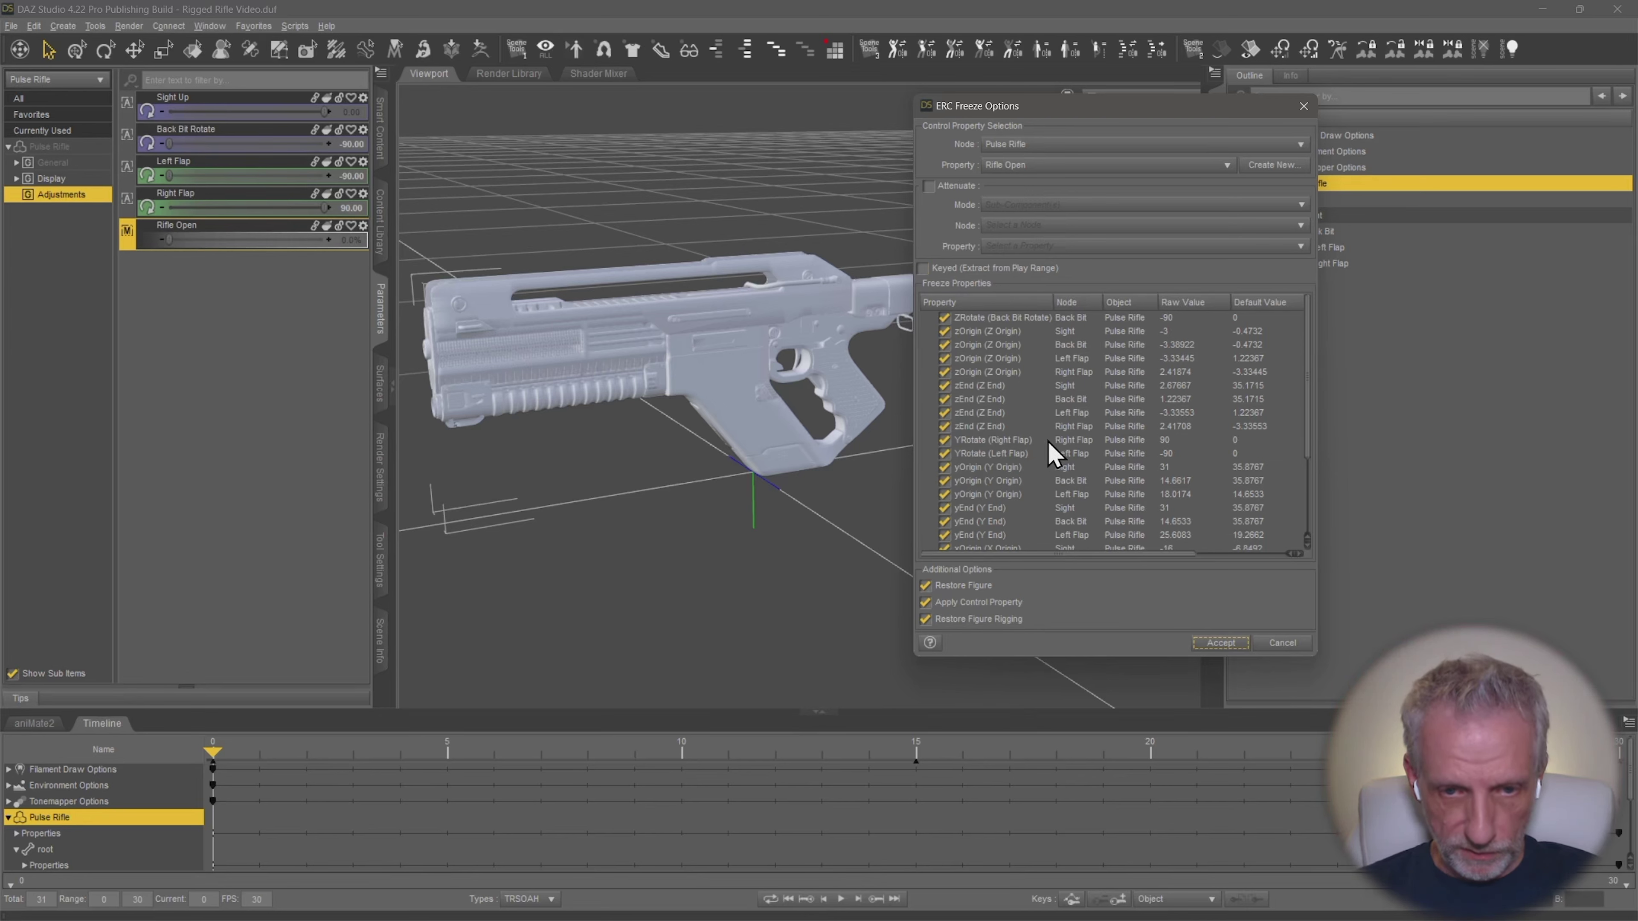
left_click(1123, 427)
left_click(924, 268)
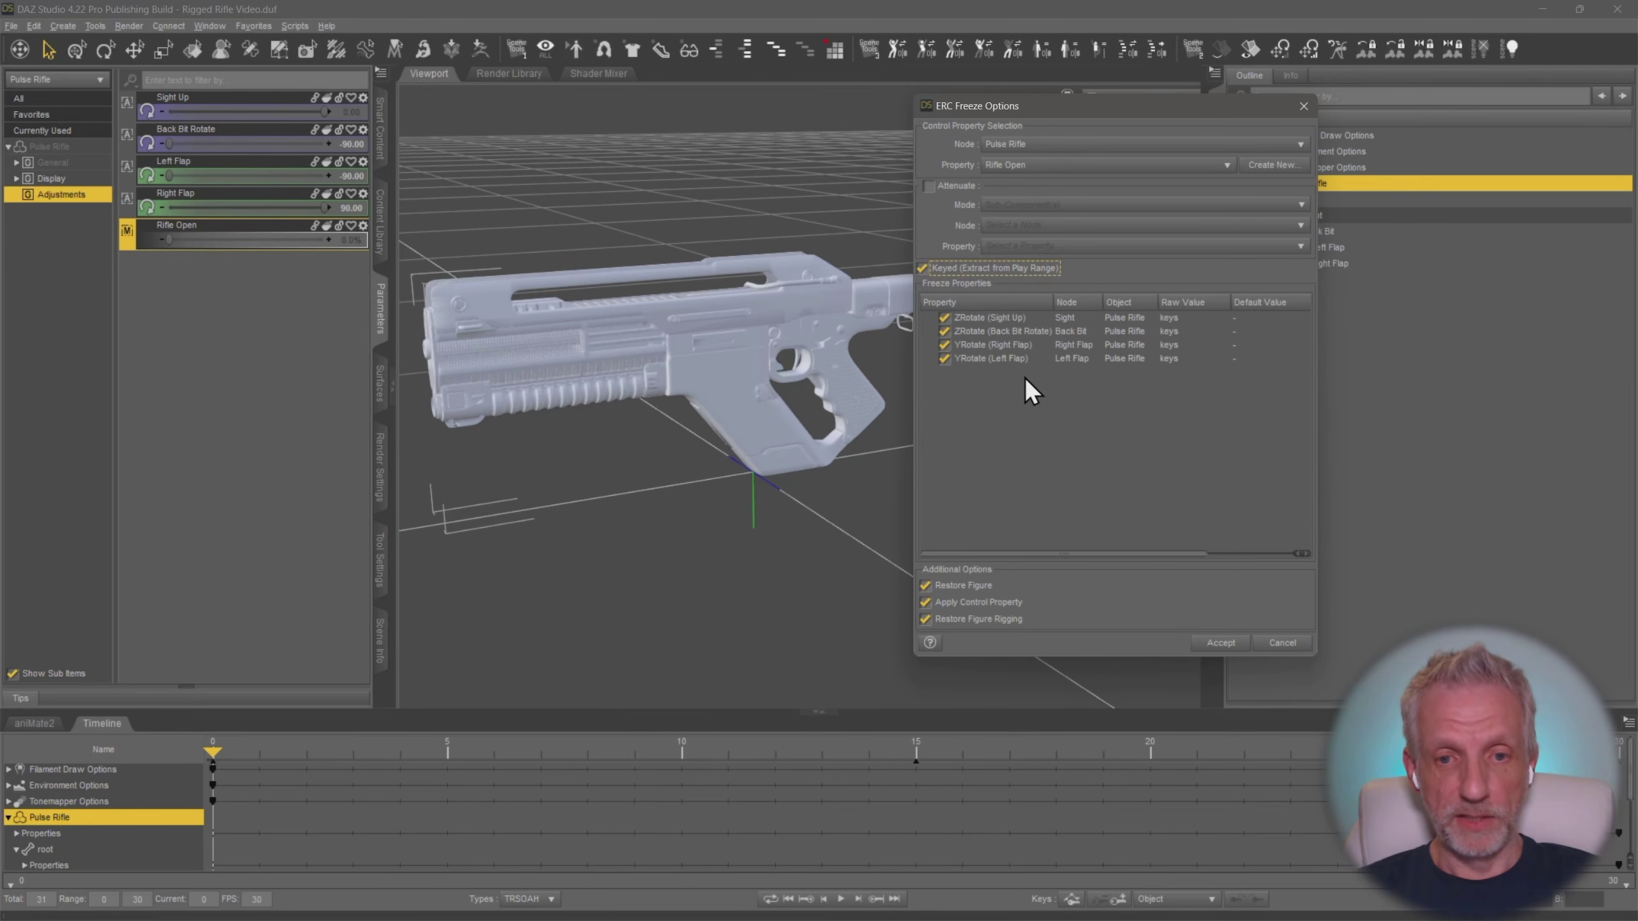
Step: Exclude ZRotate (Sight Up) from the freeze properties, keeping the Back Bit and flap rotations, and apply the ERC Freeze
left_click(944, 317)
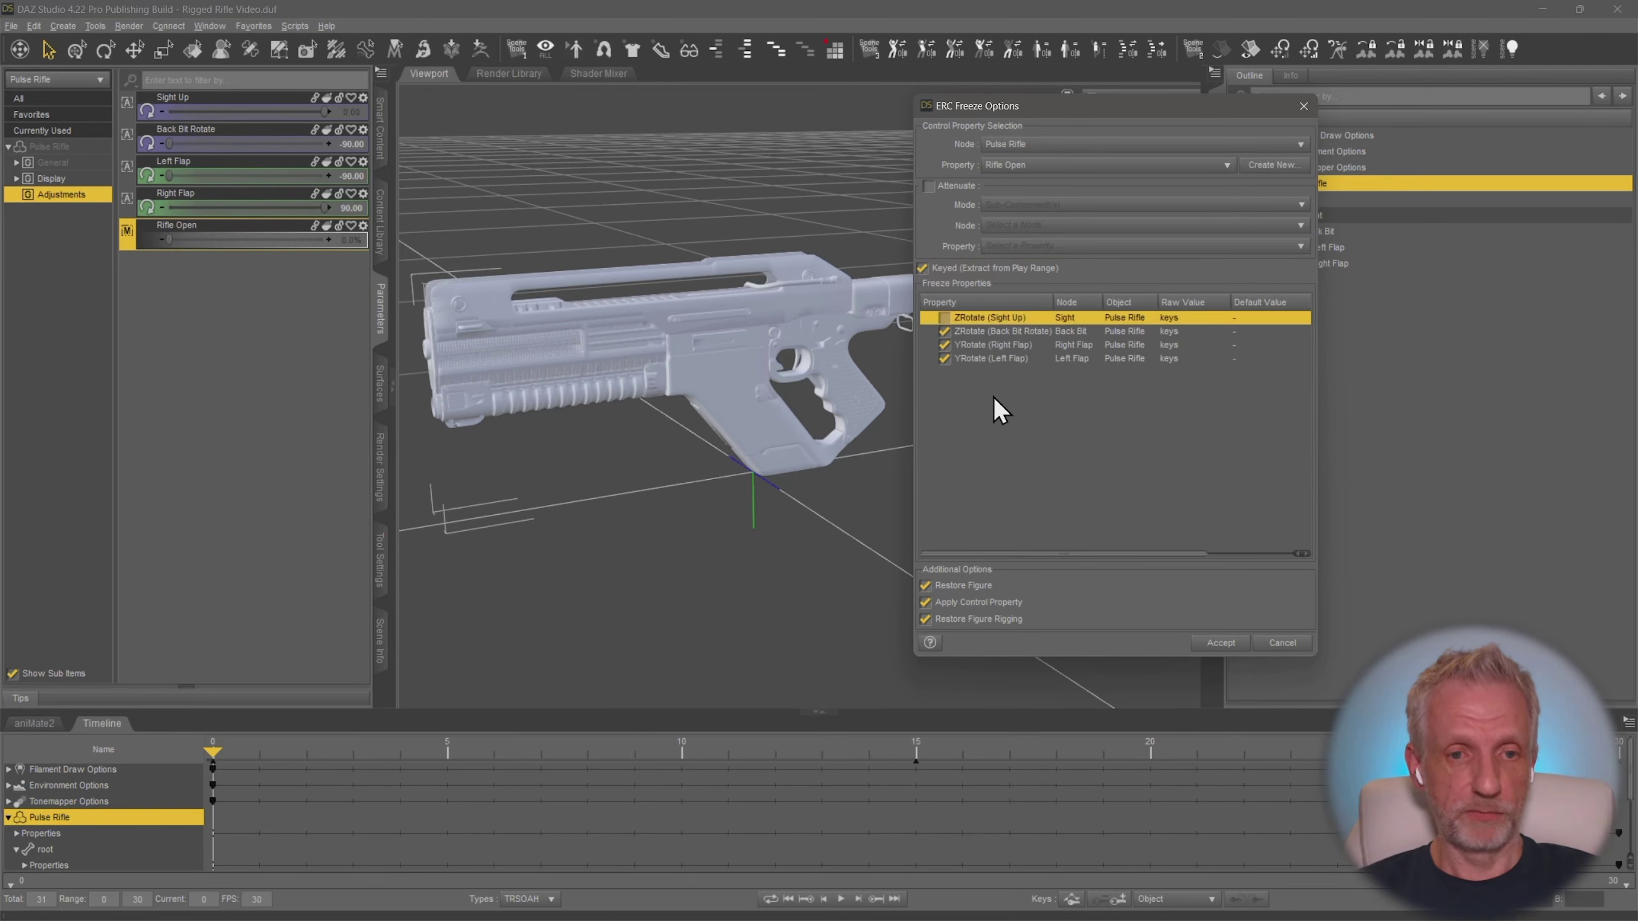
key("Down")
key("Down")
key("Down")
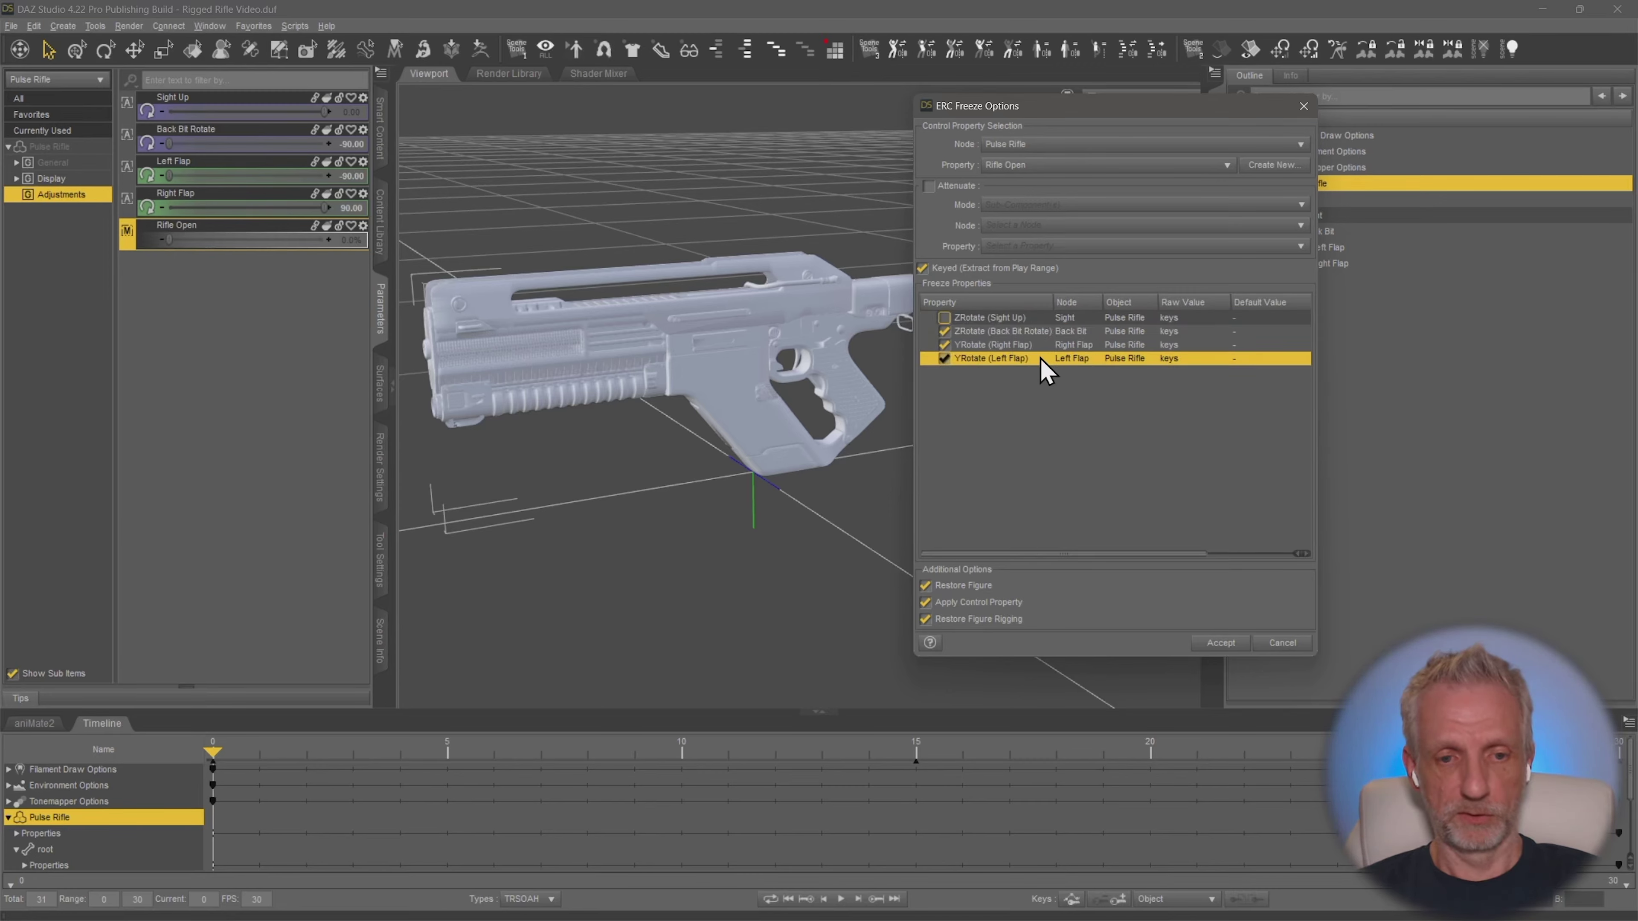
left_click(1212, 645)
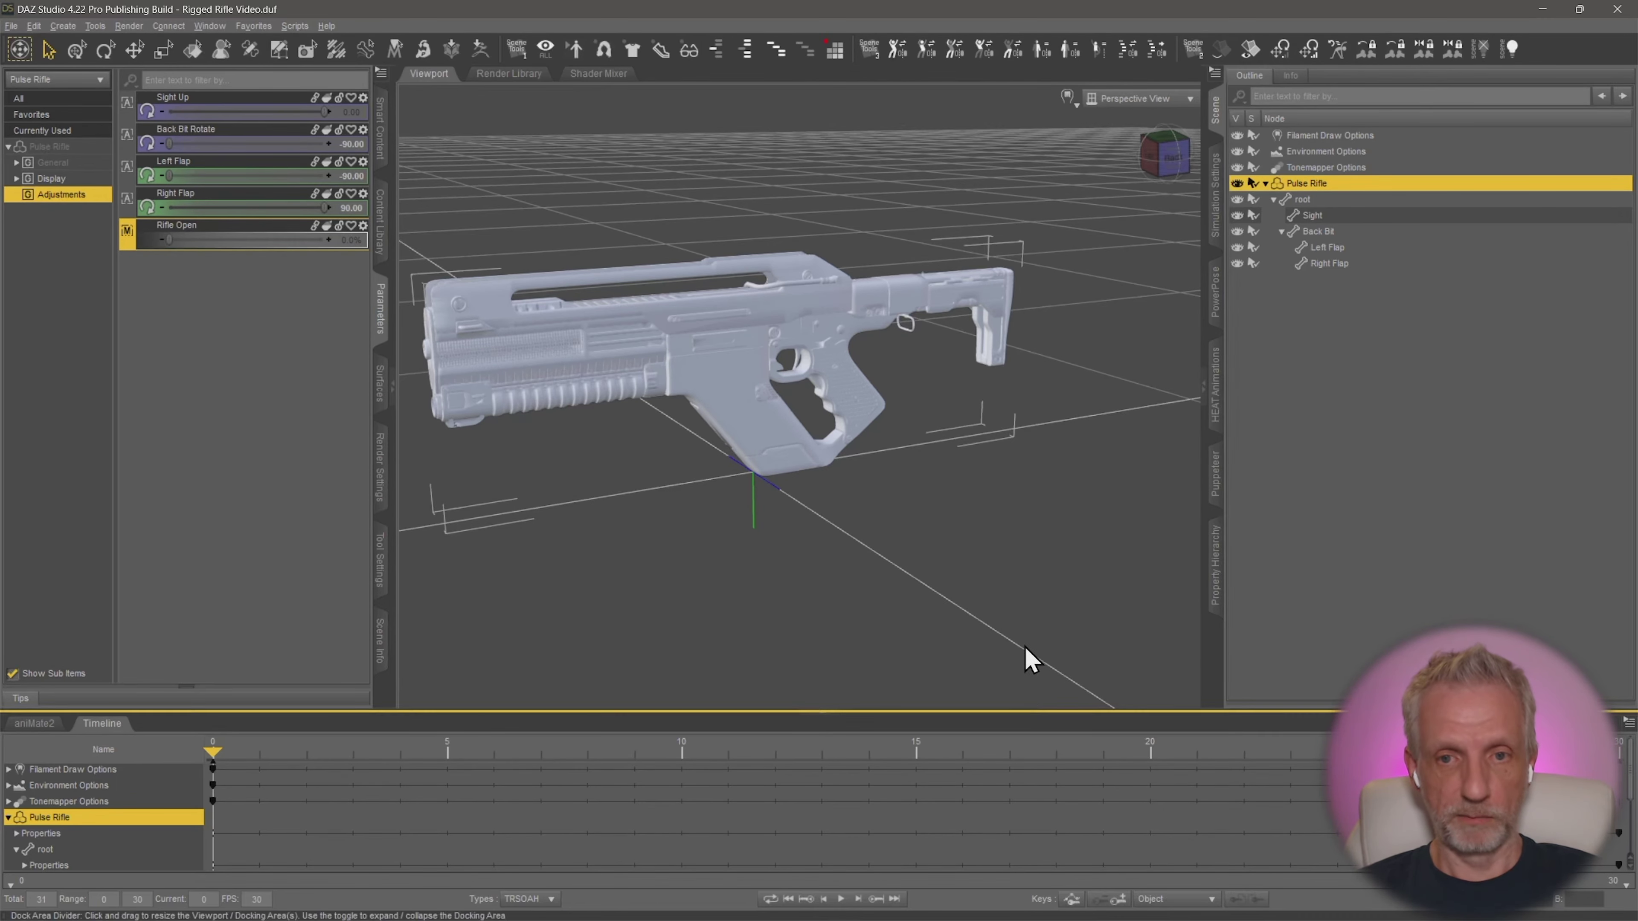
Step: Turn off Edit Mode for the Pulse Rifle's Adjustments parameters
left_click_drag(1027, 659, 825, 684, "ctrl+alt")
right_click_drag(1026, 491, 1040, 495, "ctrl+alt")
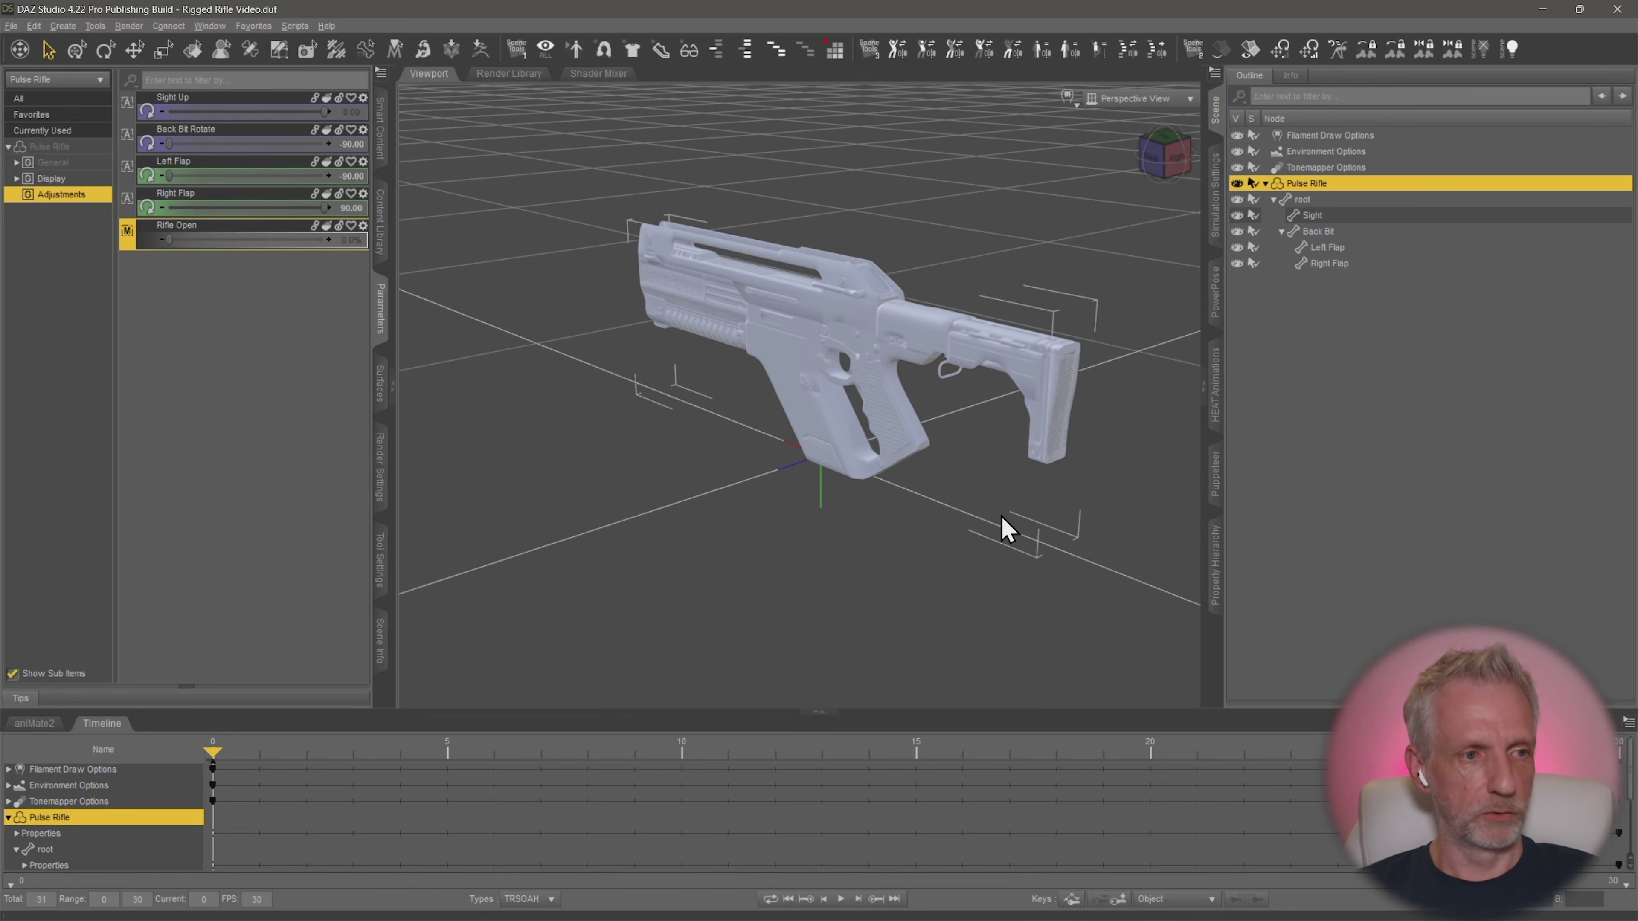
right_click(194, 299)
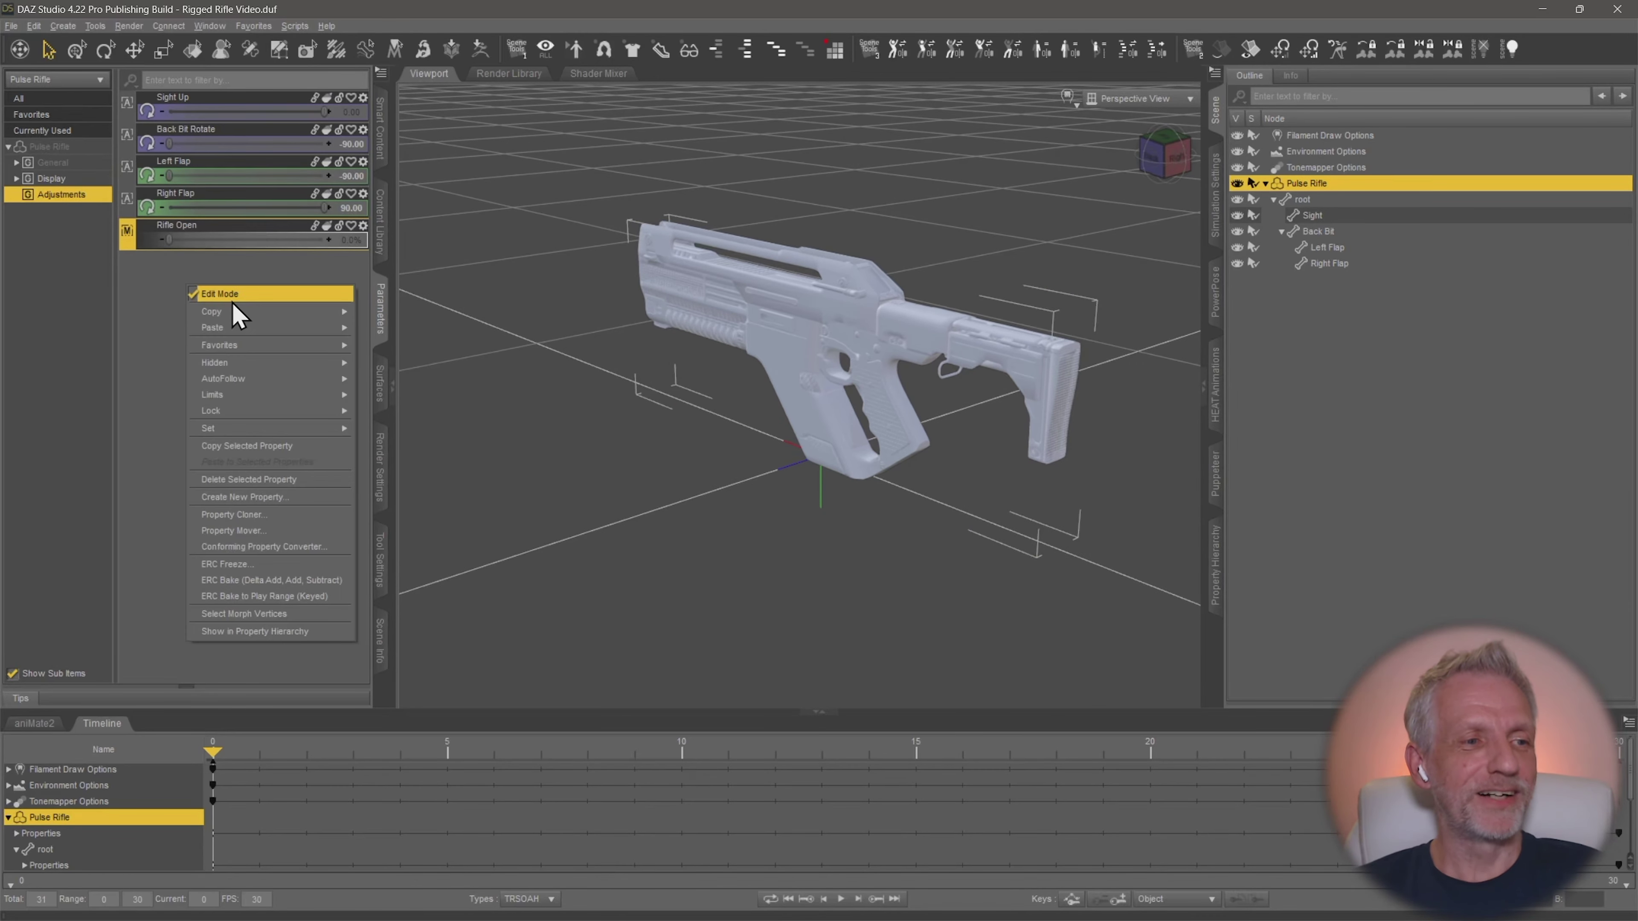
left_click(234, 315)
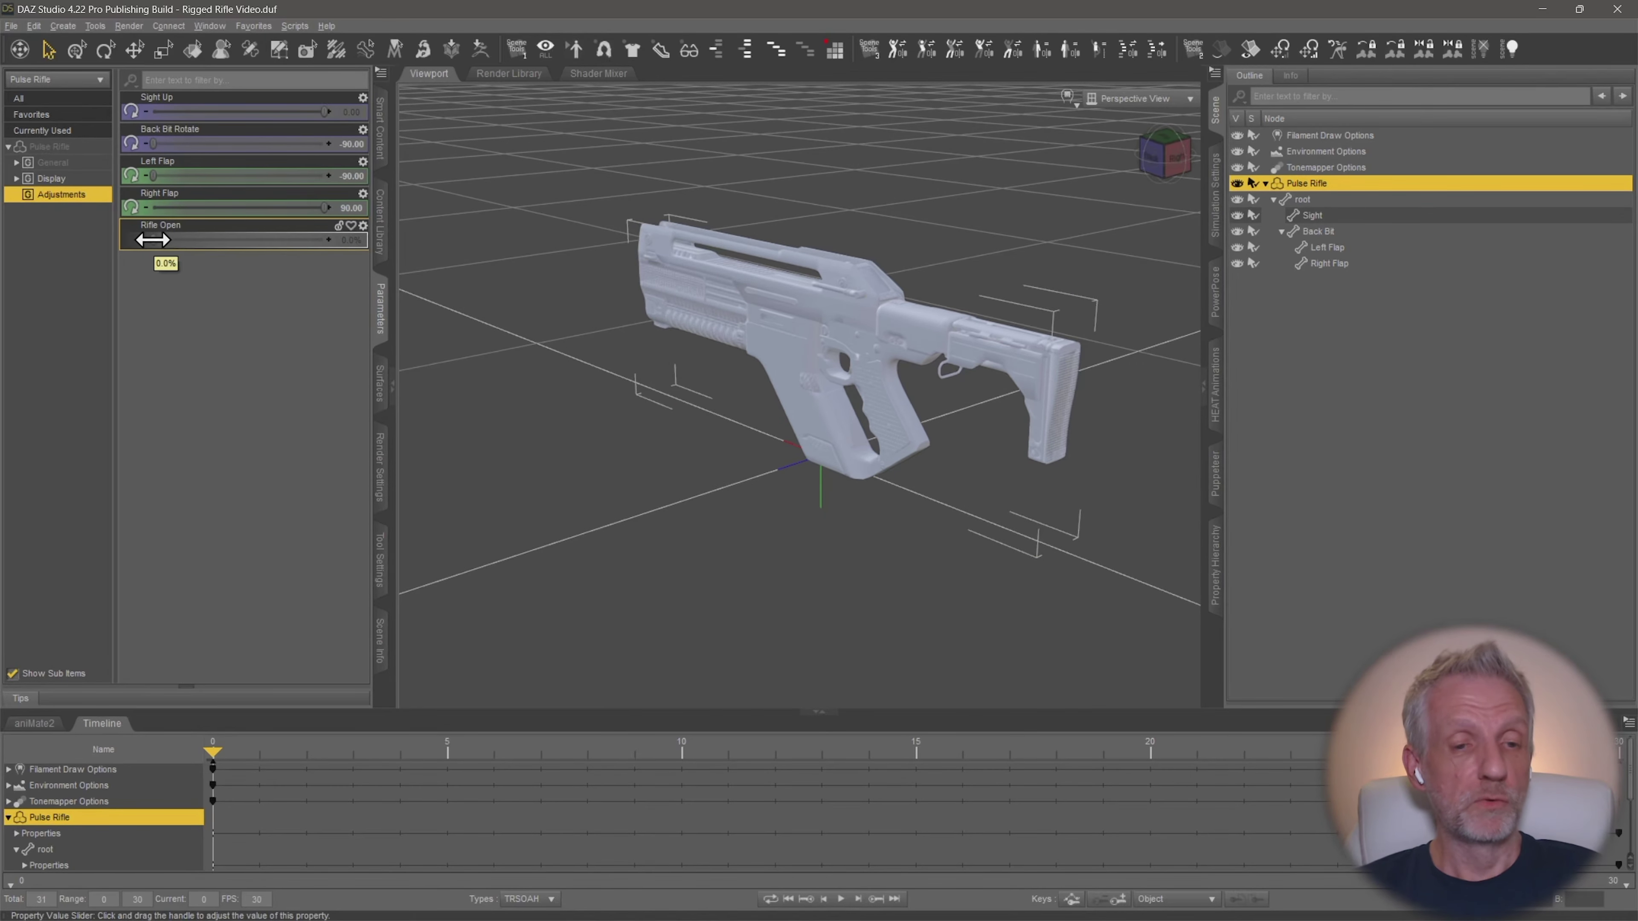
Step: Sweep Rifle Open up from 0% and back down to examine how the stock unfolds and closes
left_click_drag(152, 239, 267, 257)
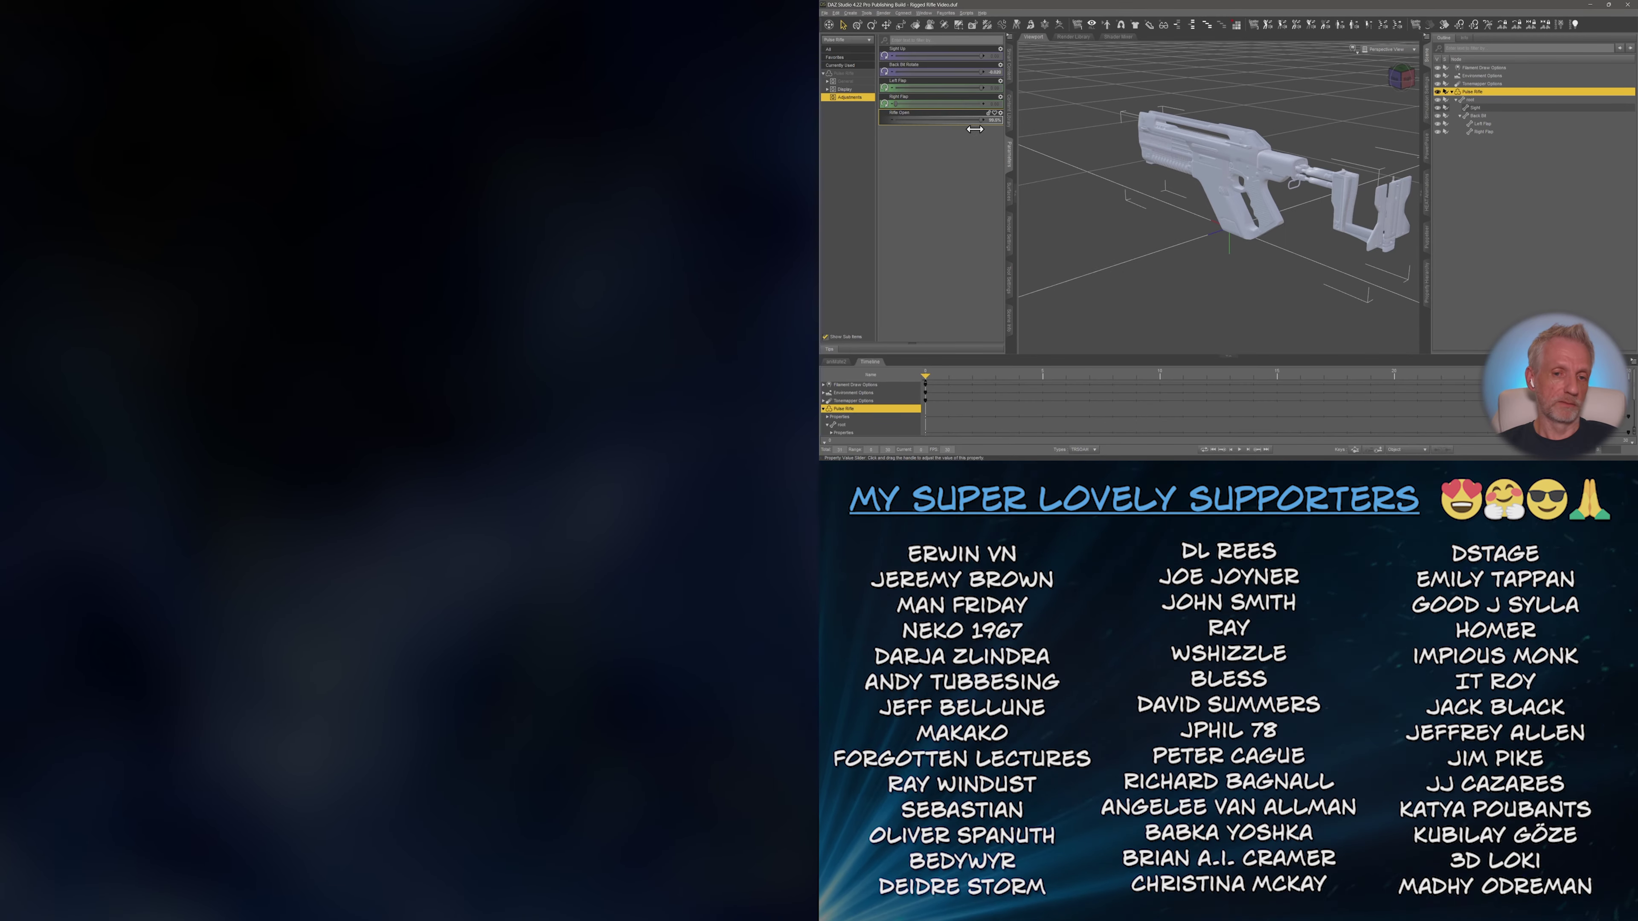
left_click_drag(945, 131, 880, 143)
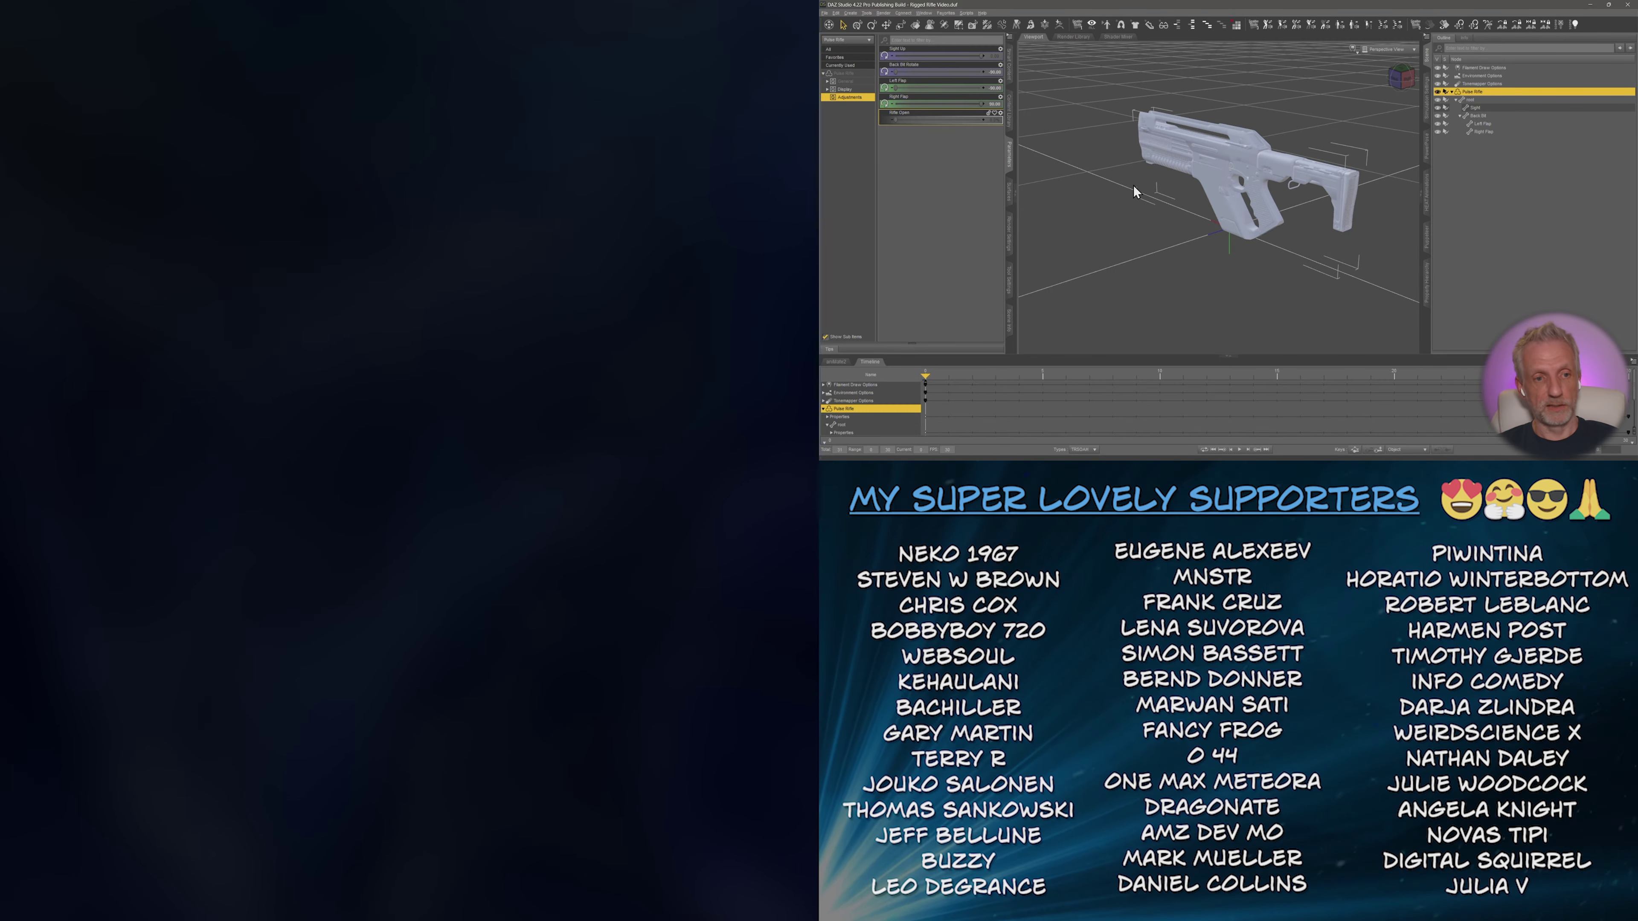